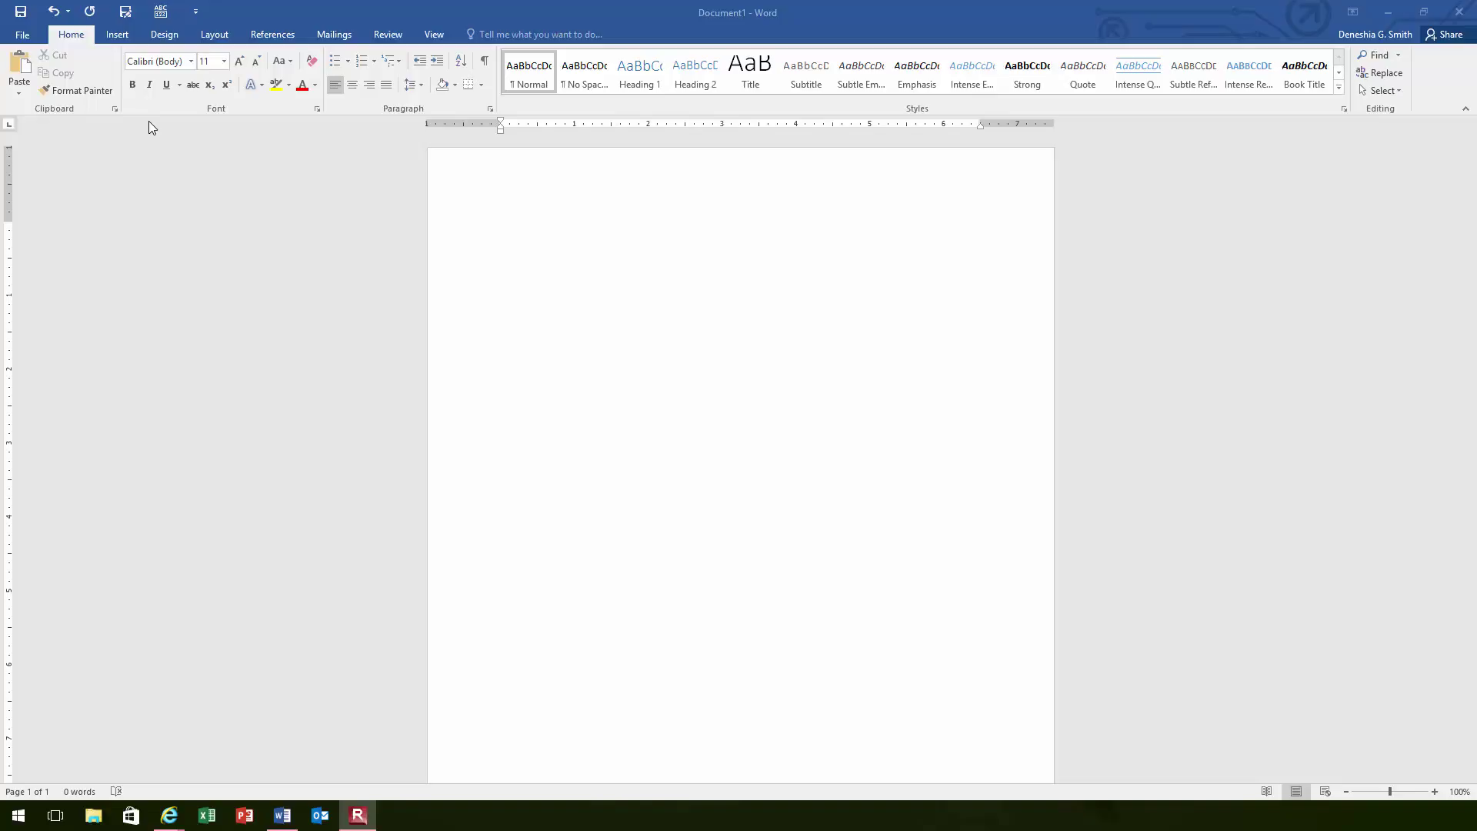
- Insert a Pie chart titled 'Sales' with four quarterly slices and close its data sheet
click(117, 35)
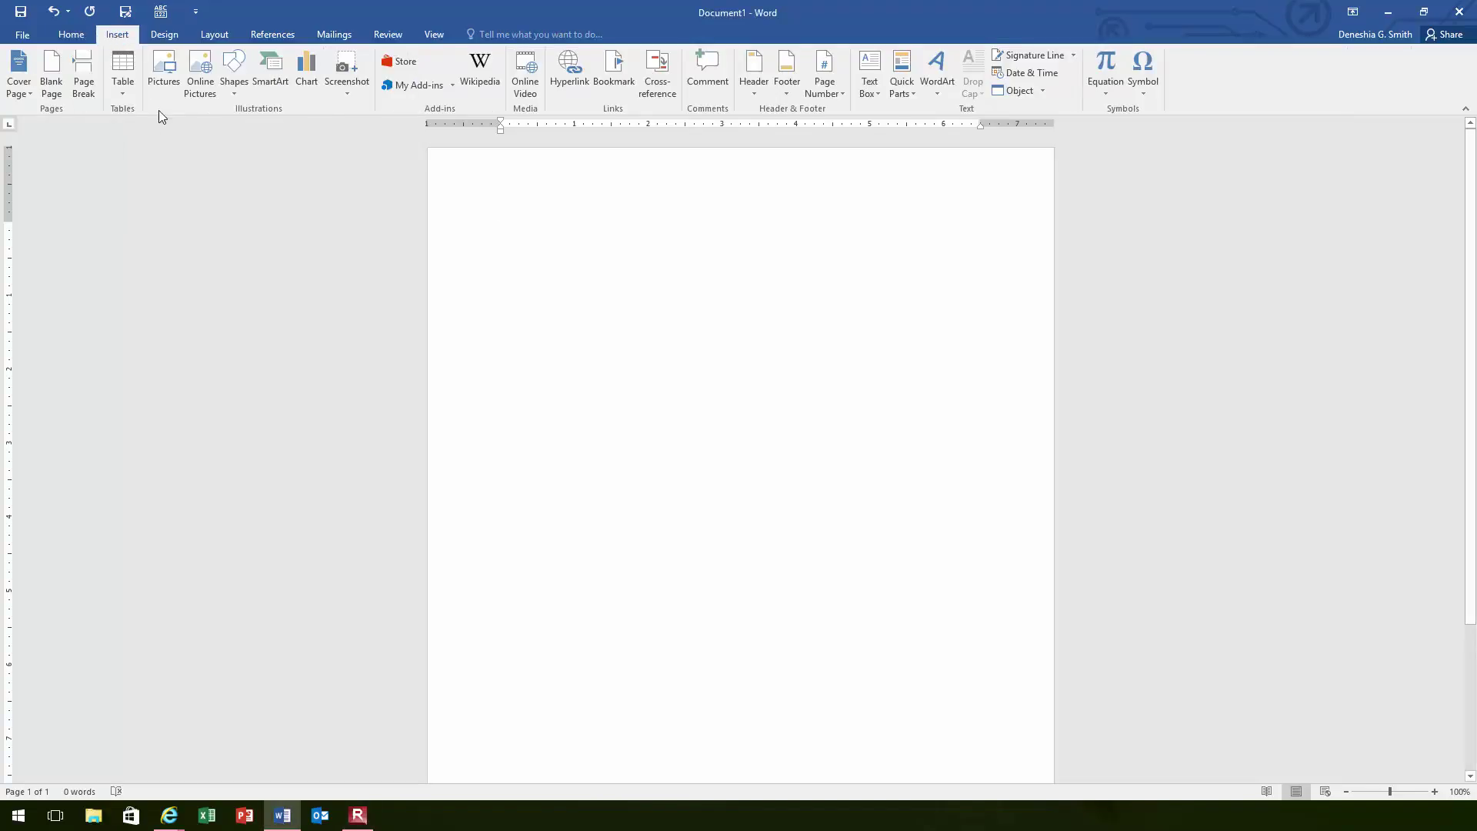
click(307, 85)
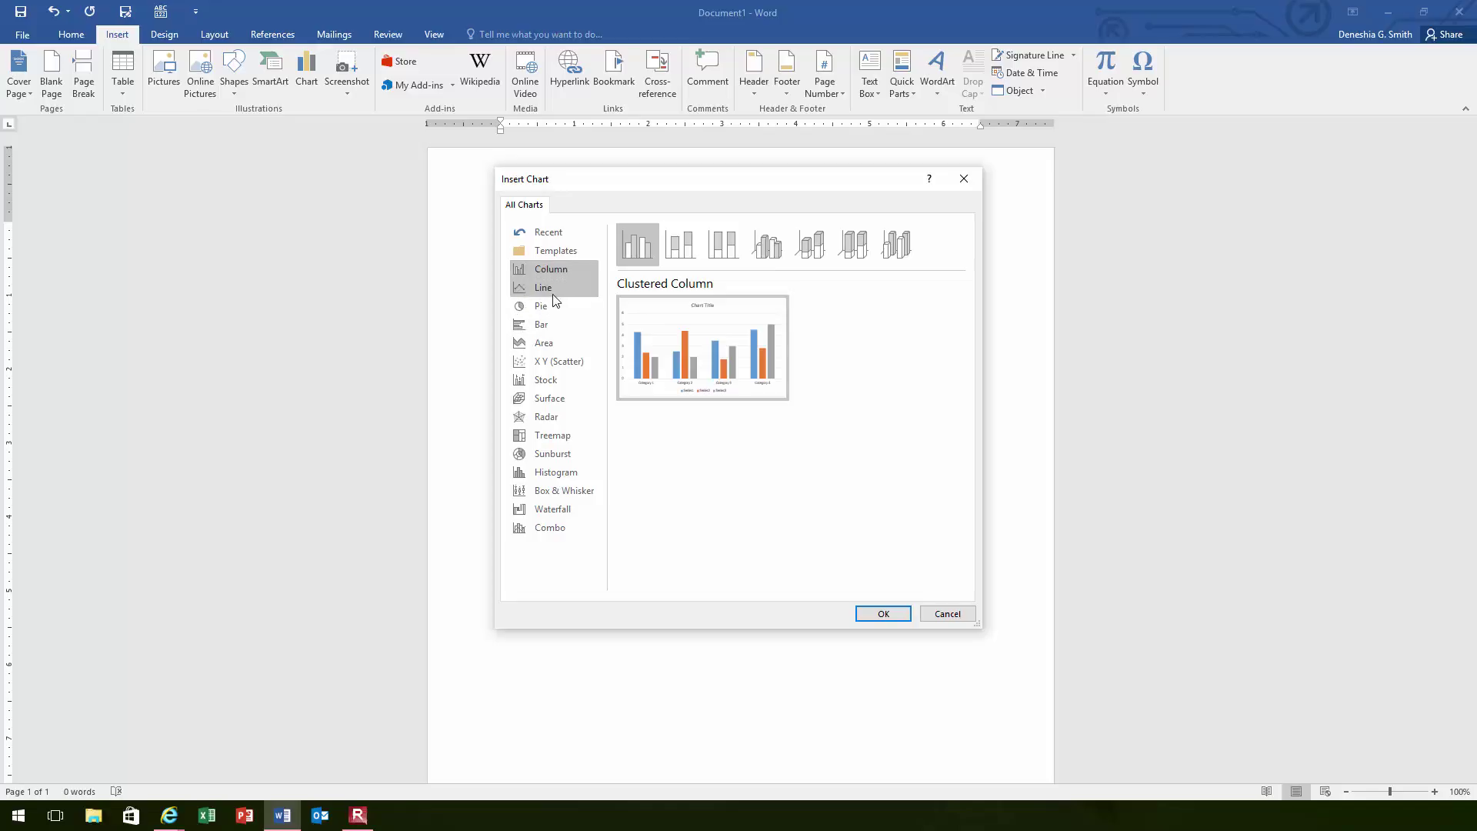
click(554, 313)
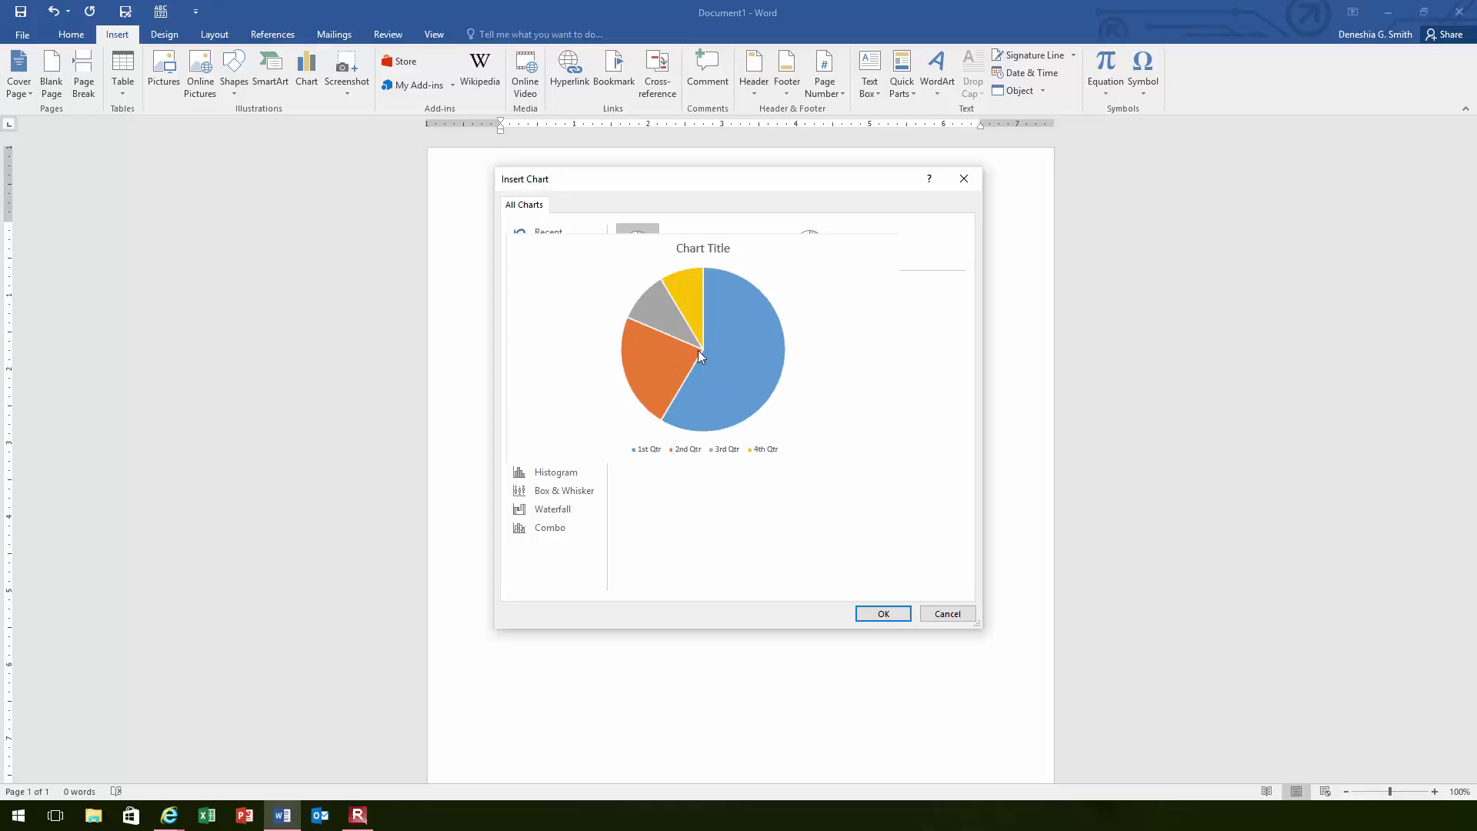
double_click(698, 349)
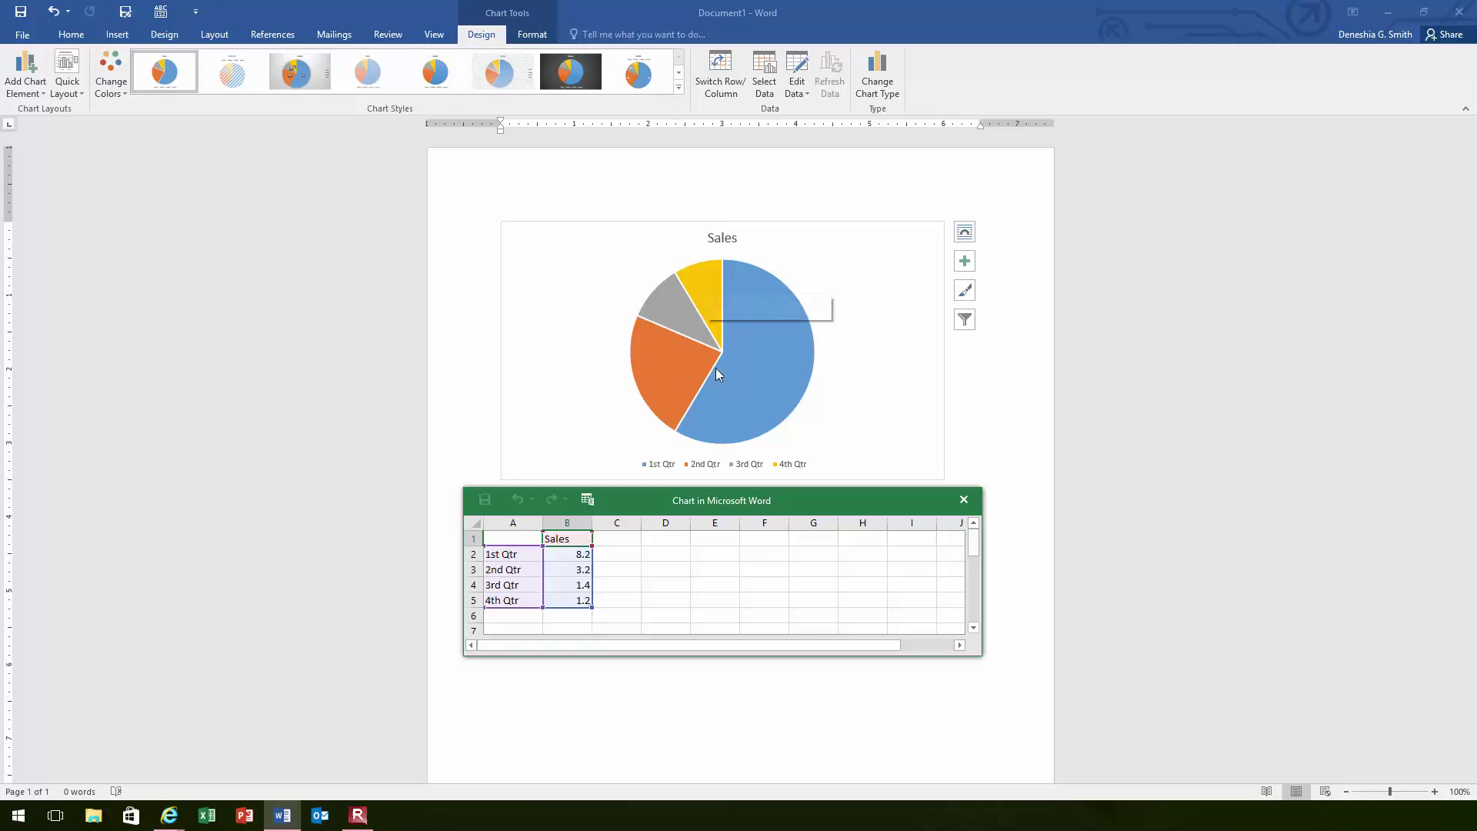
mouse_move(704, 440)
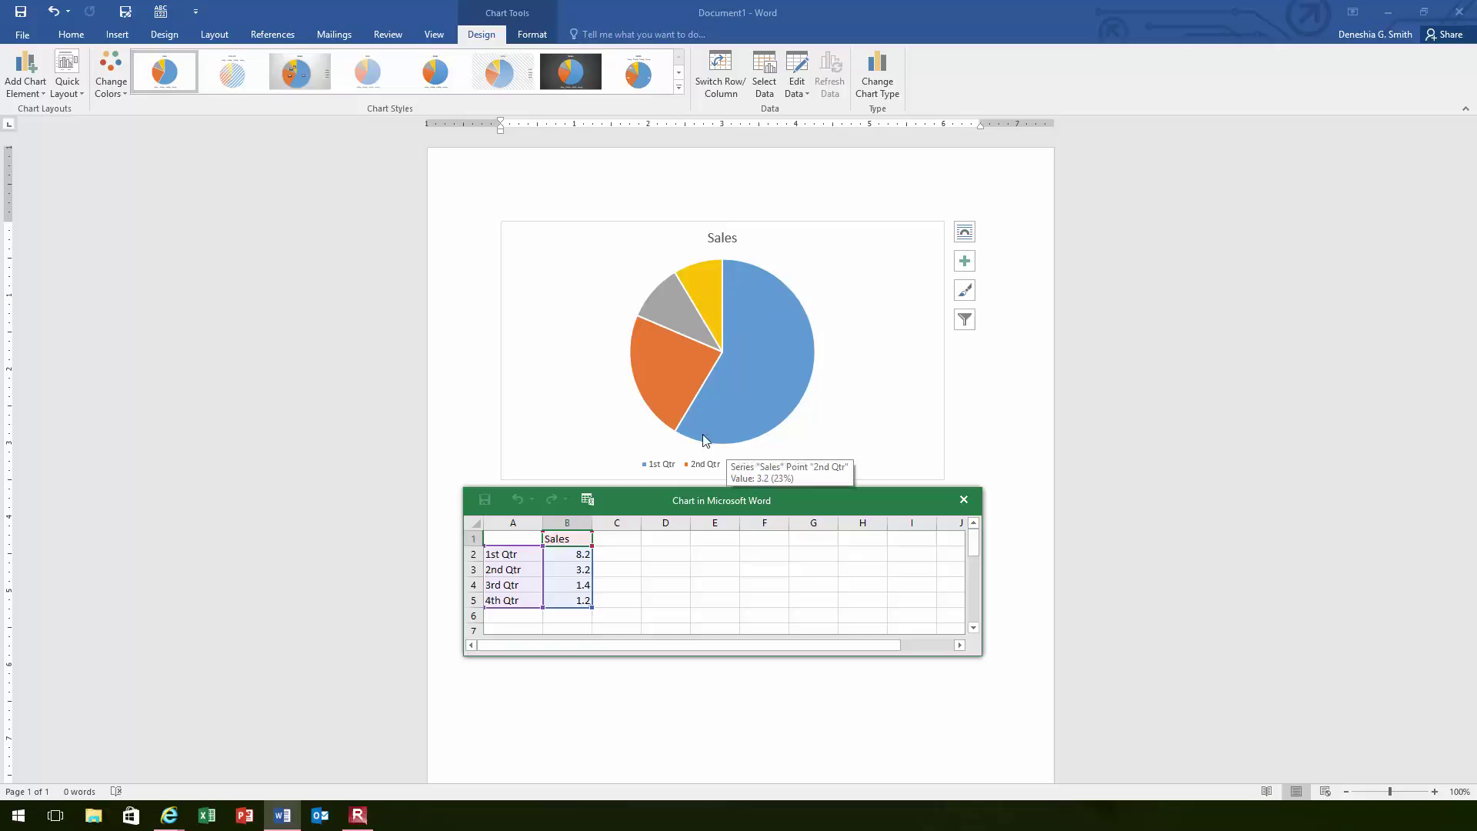
click(961, 501)
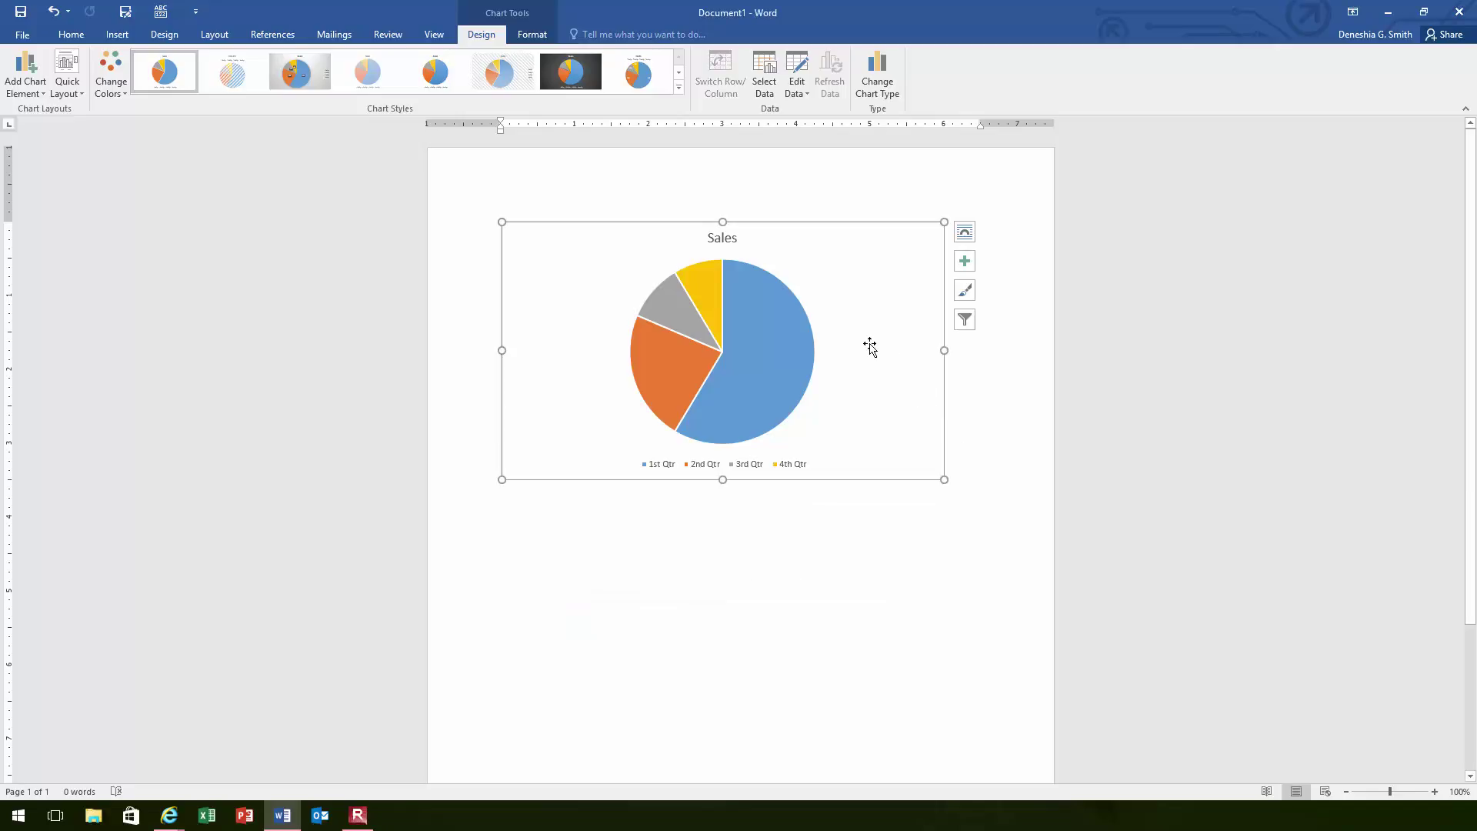
- Delete the Sales pie chart and insert a three-box Basic Process SmartArt diagram in its place
key(Delete)
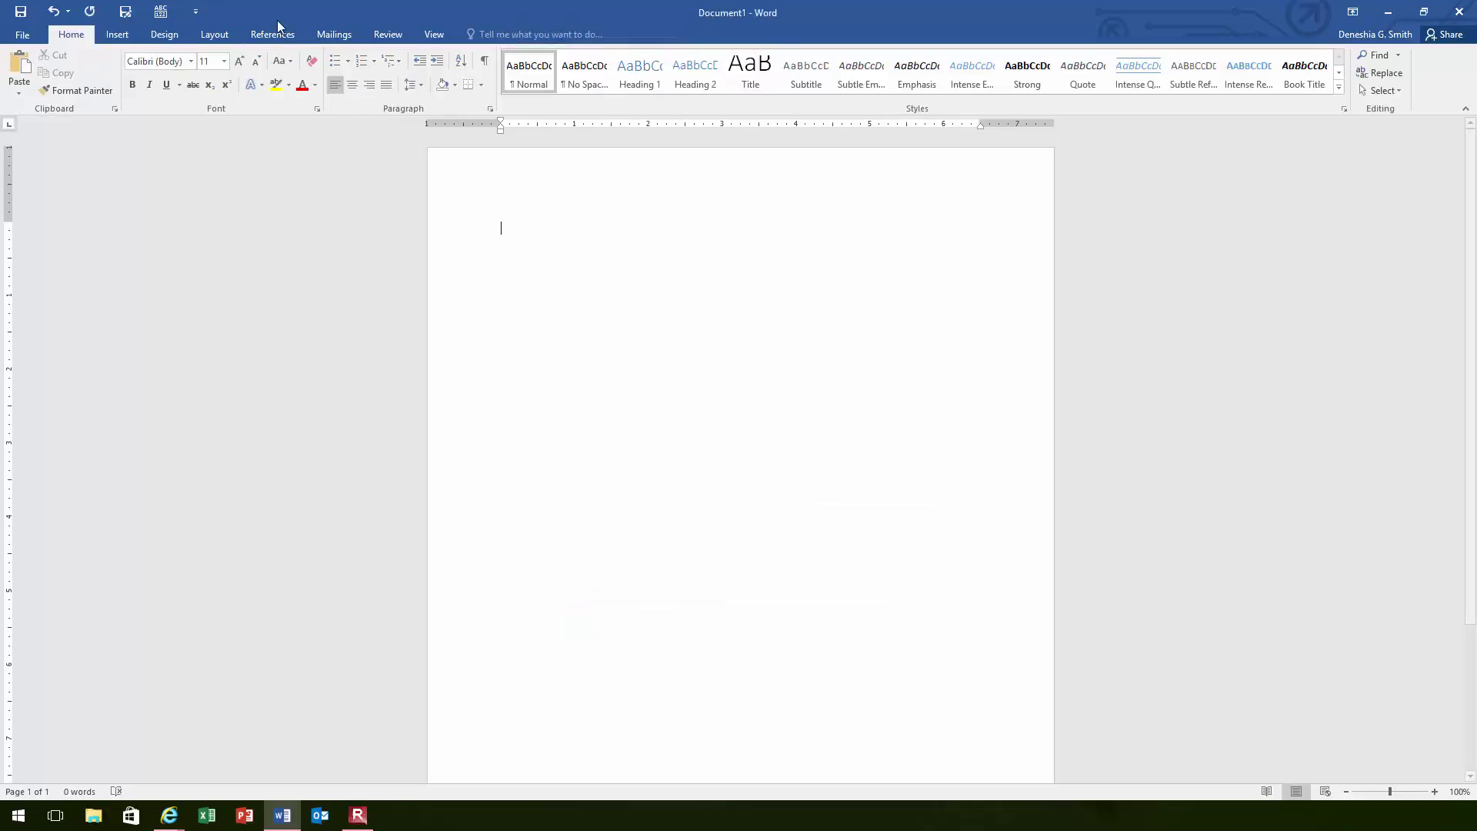
click(120, 36)
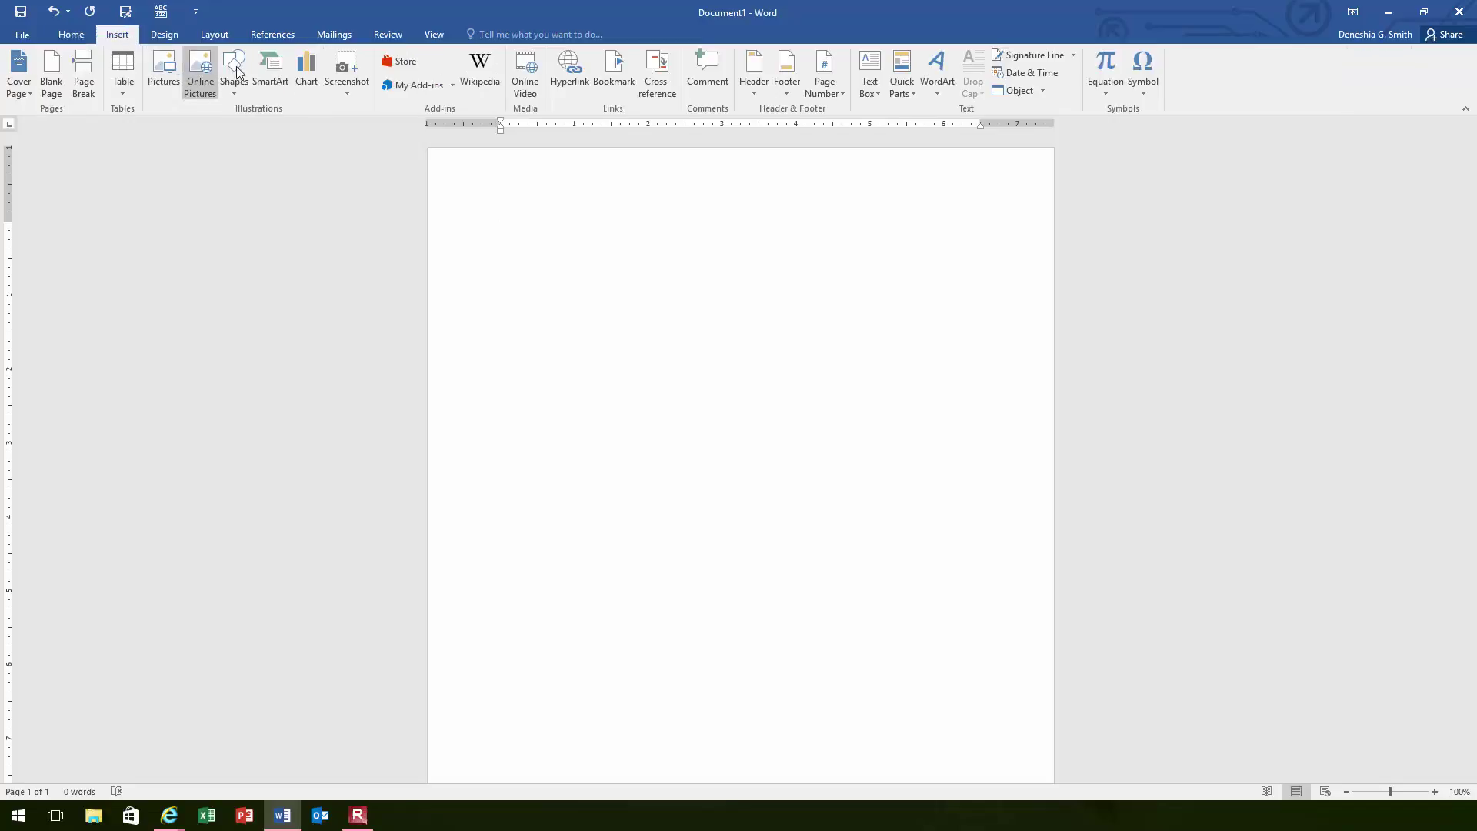
click(262, 87)
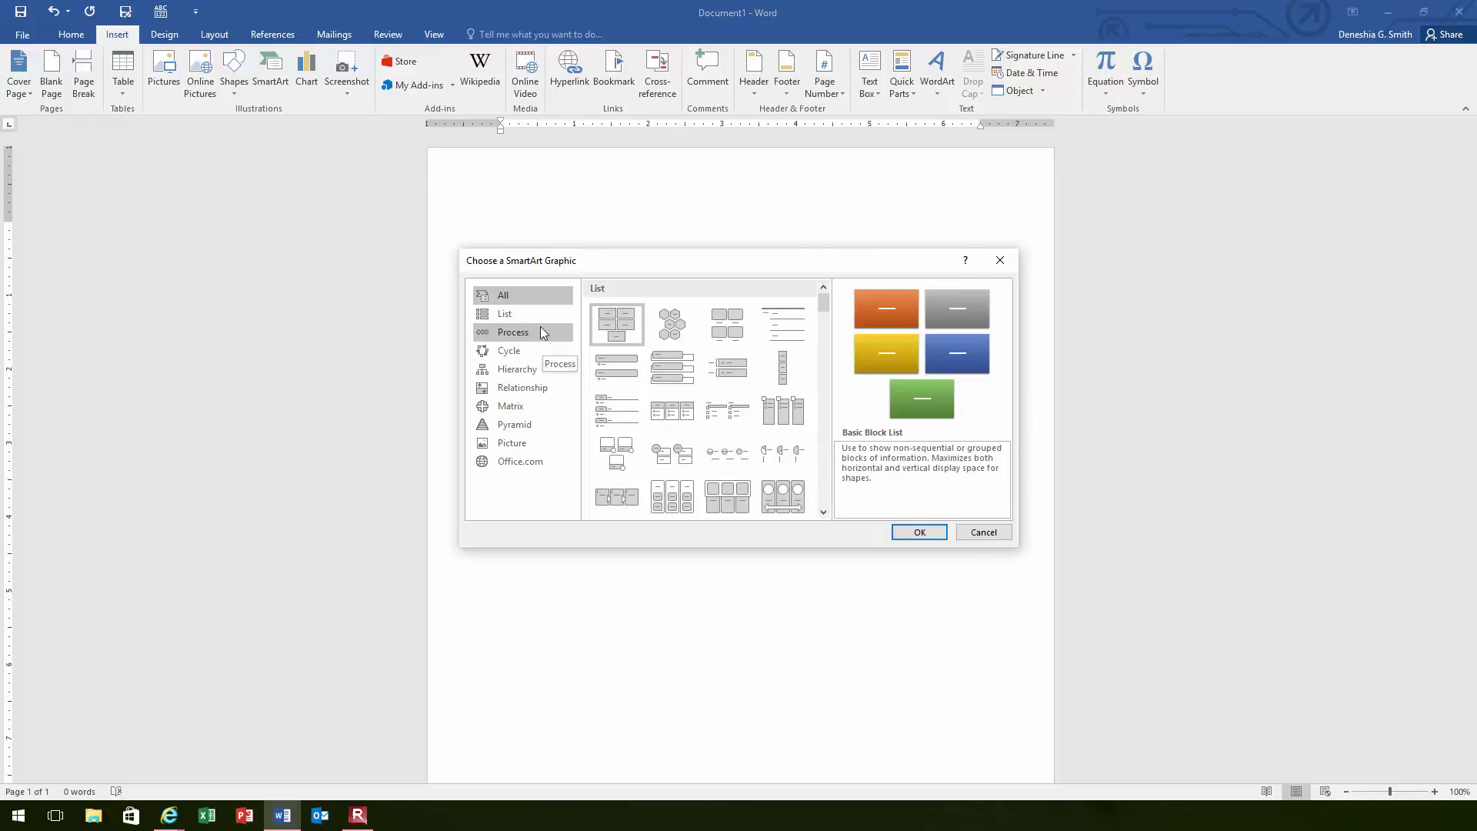
click(508, 333)
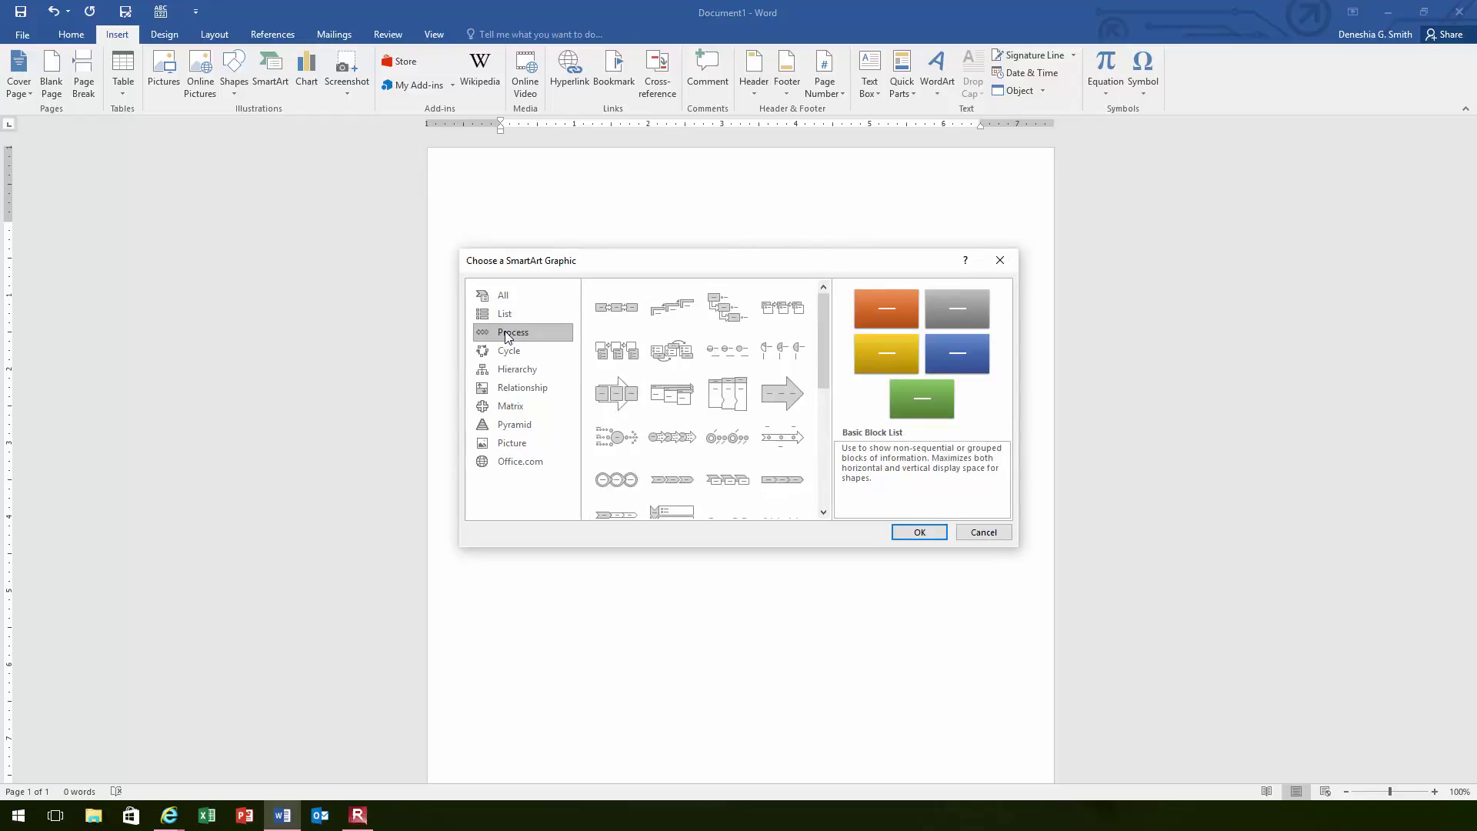
click(617, 315)
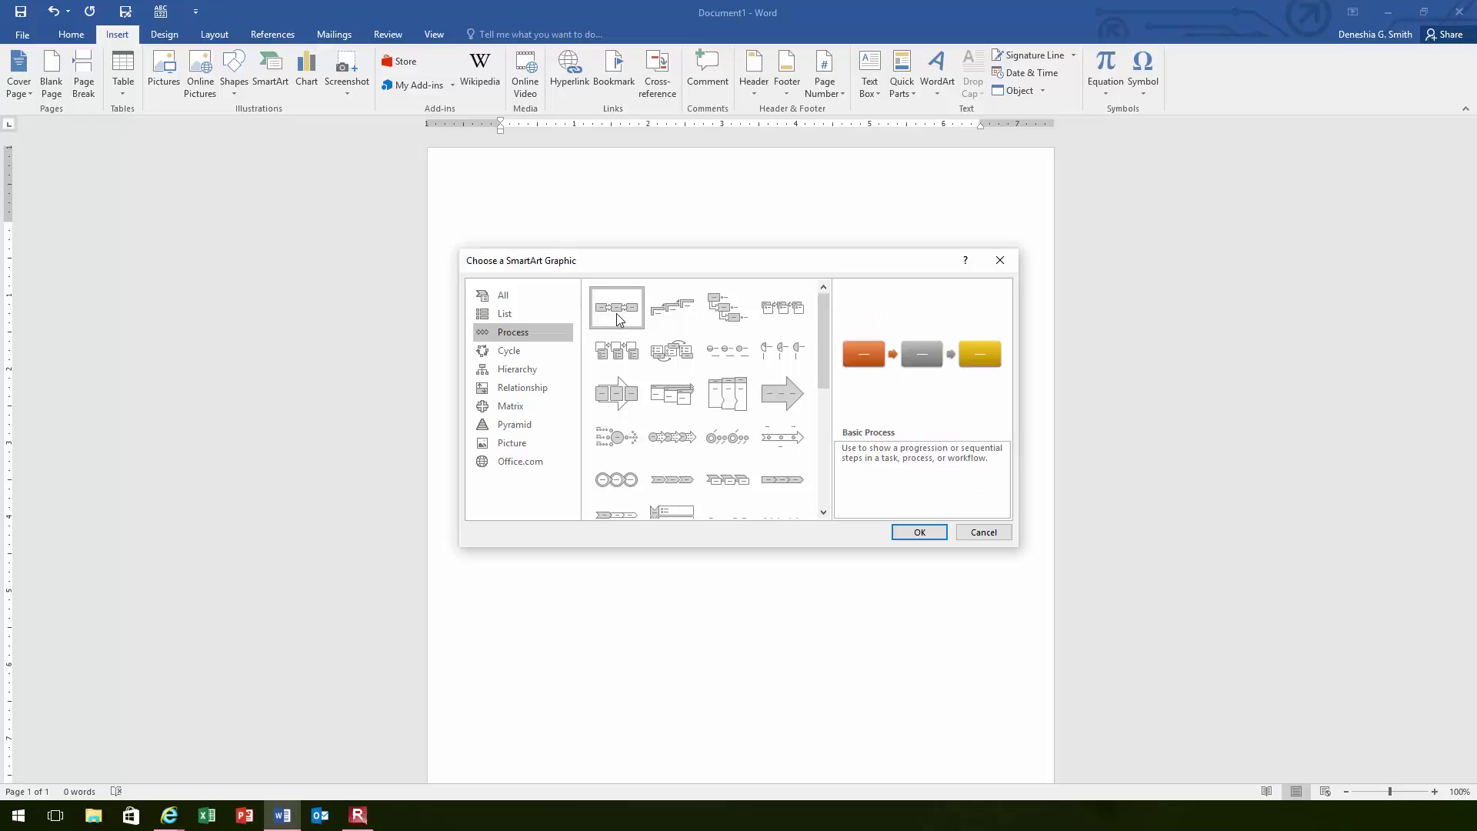
click(920, 532)
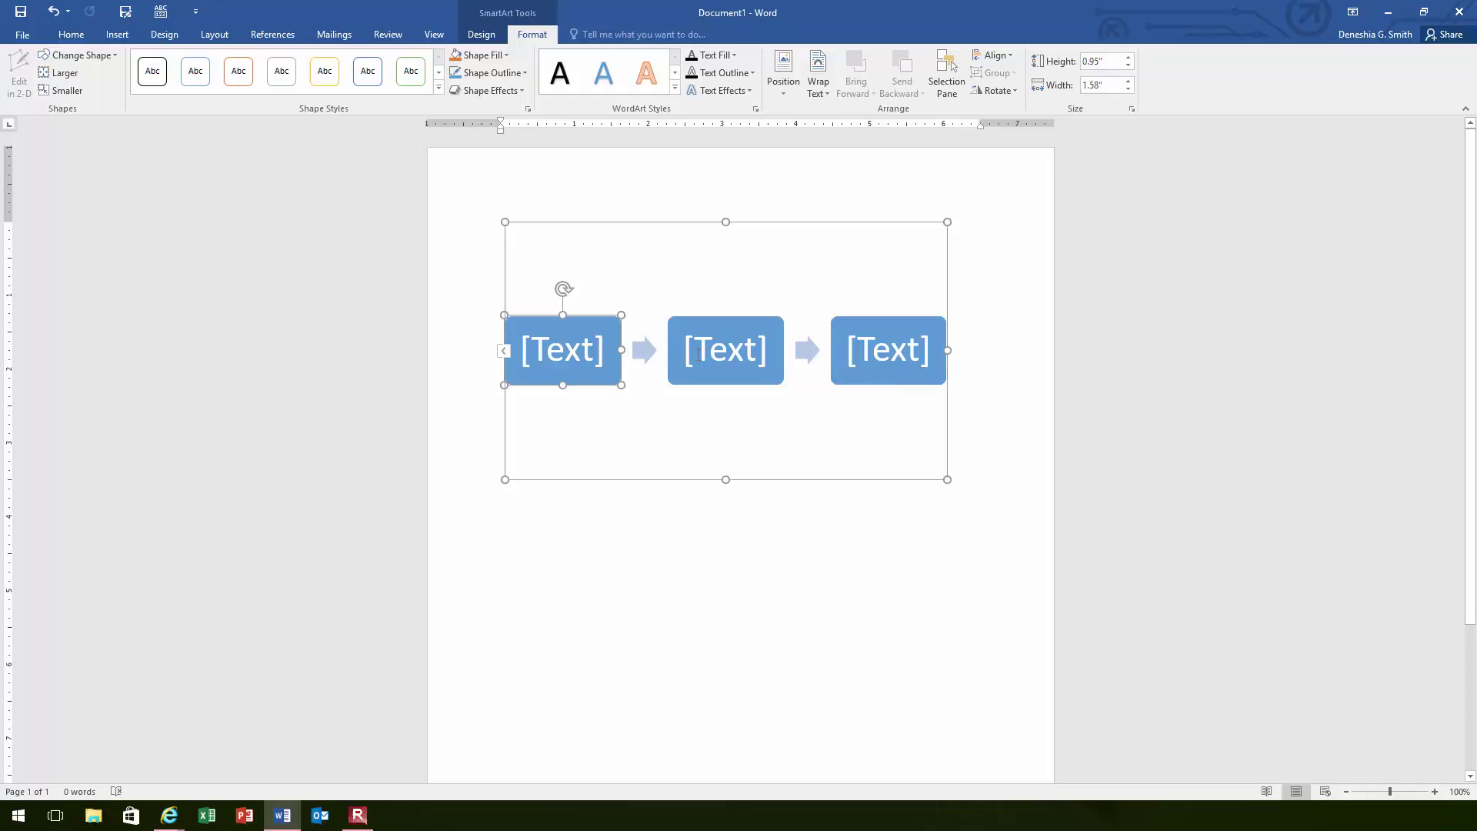
- Type 'Step 1: alkdfjaljfakjfa;j;a' into the diagram's first box
click(557, 353)
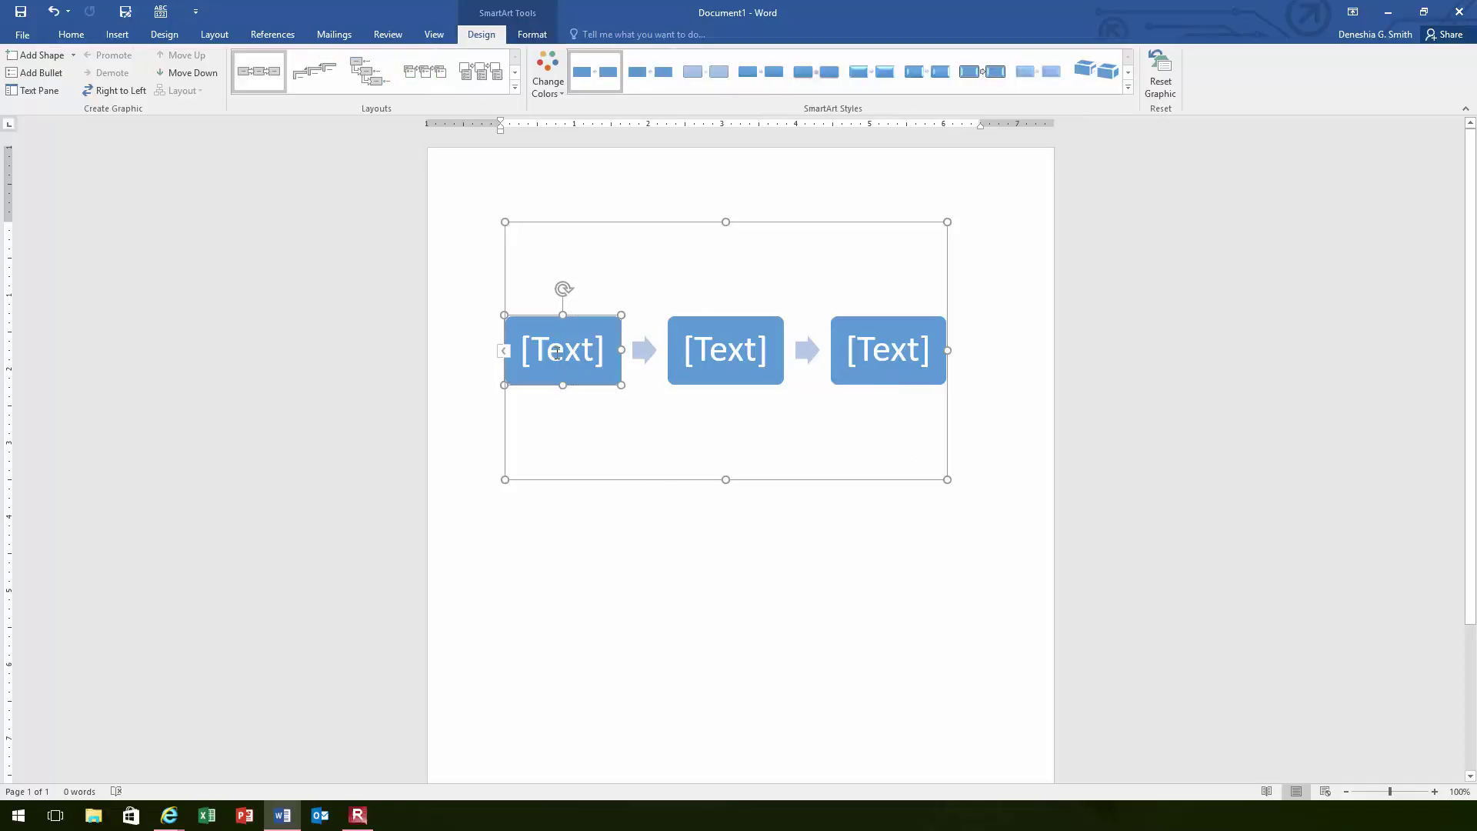
click(591, 355)
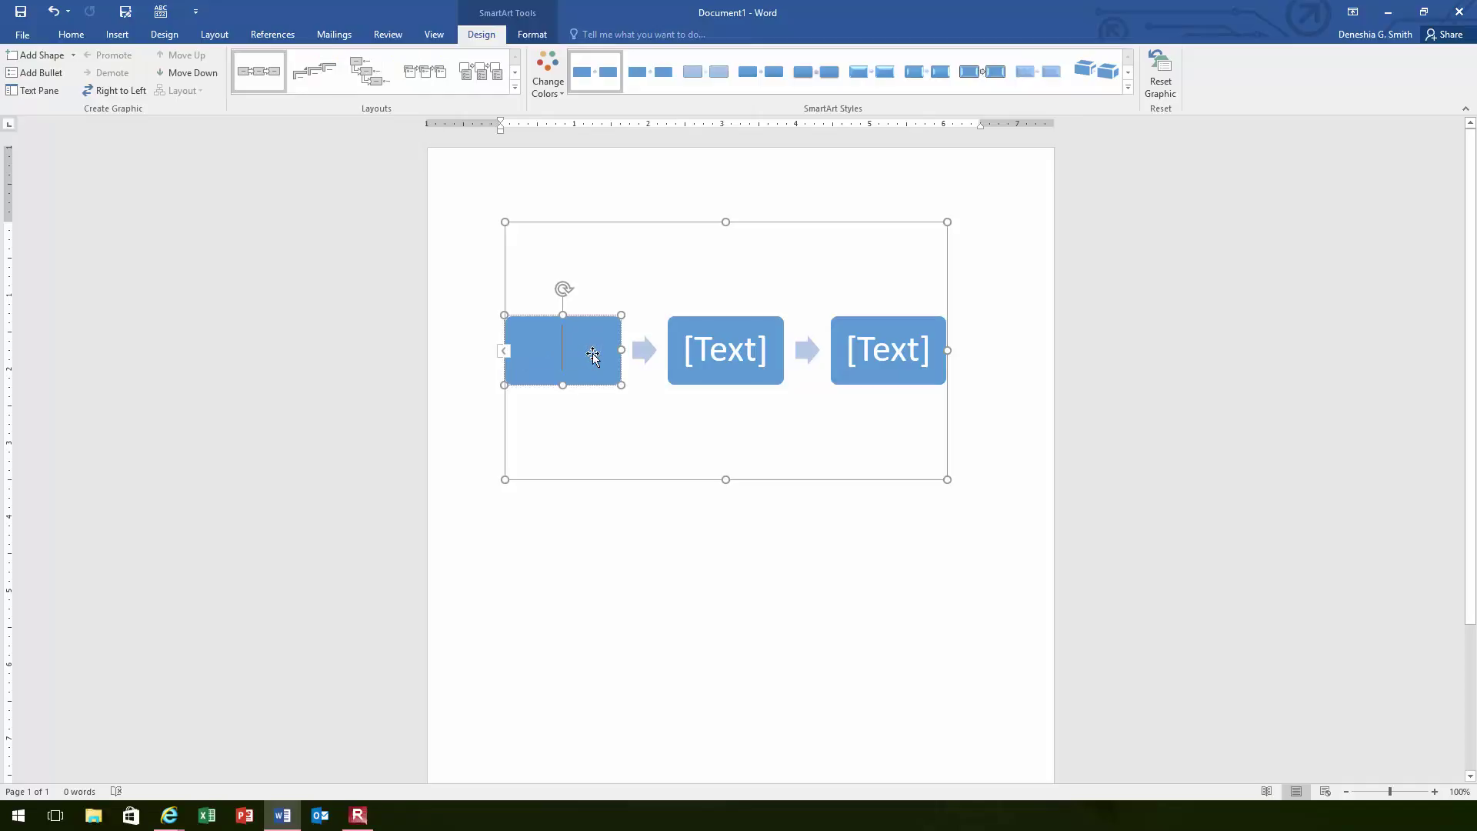
text(Ste)
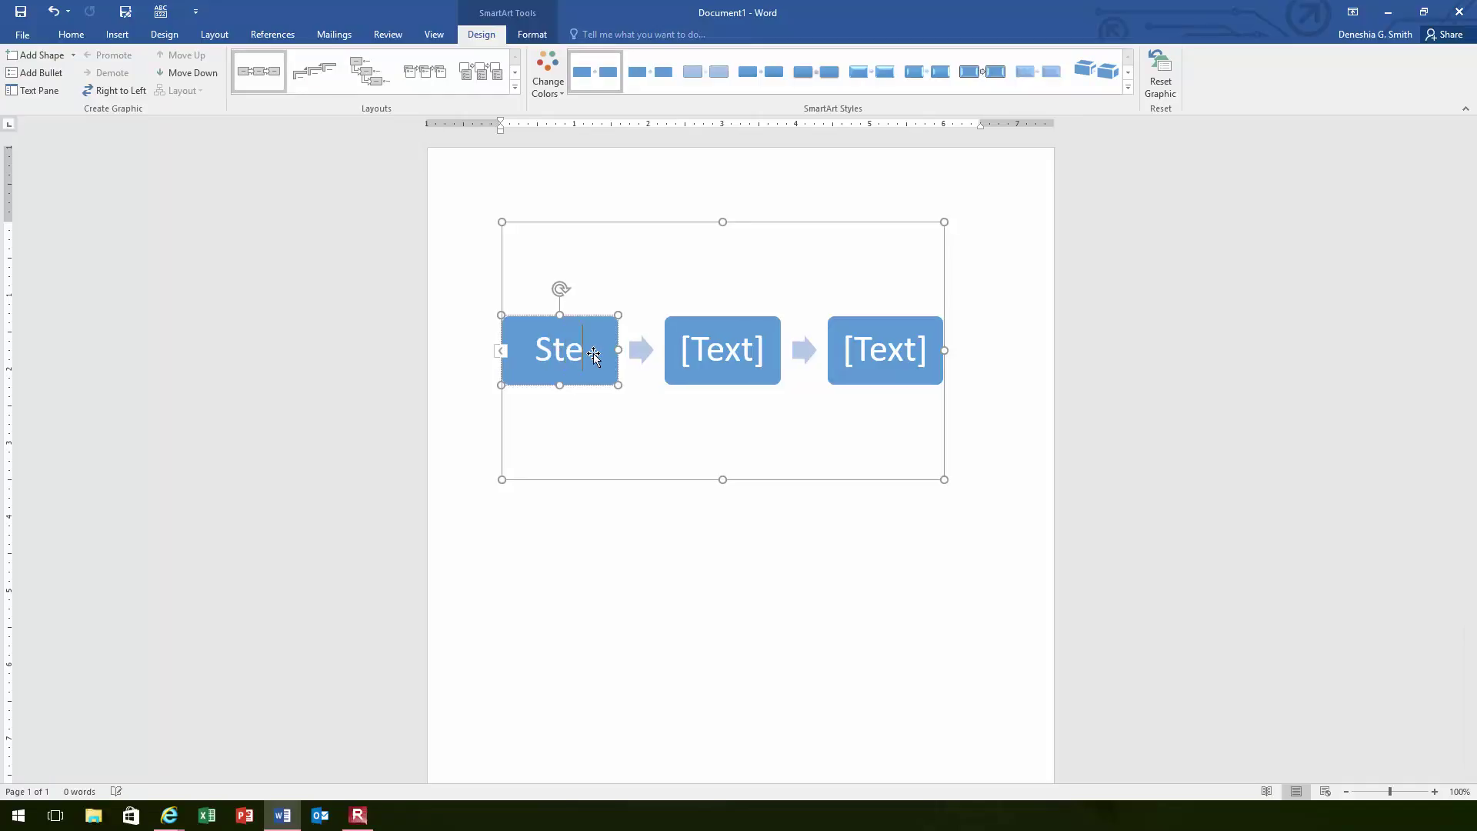
text(p 1:)
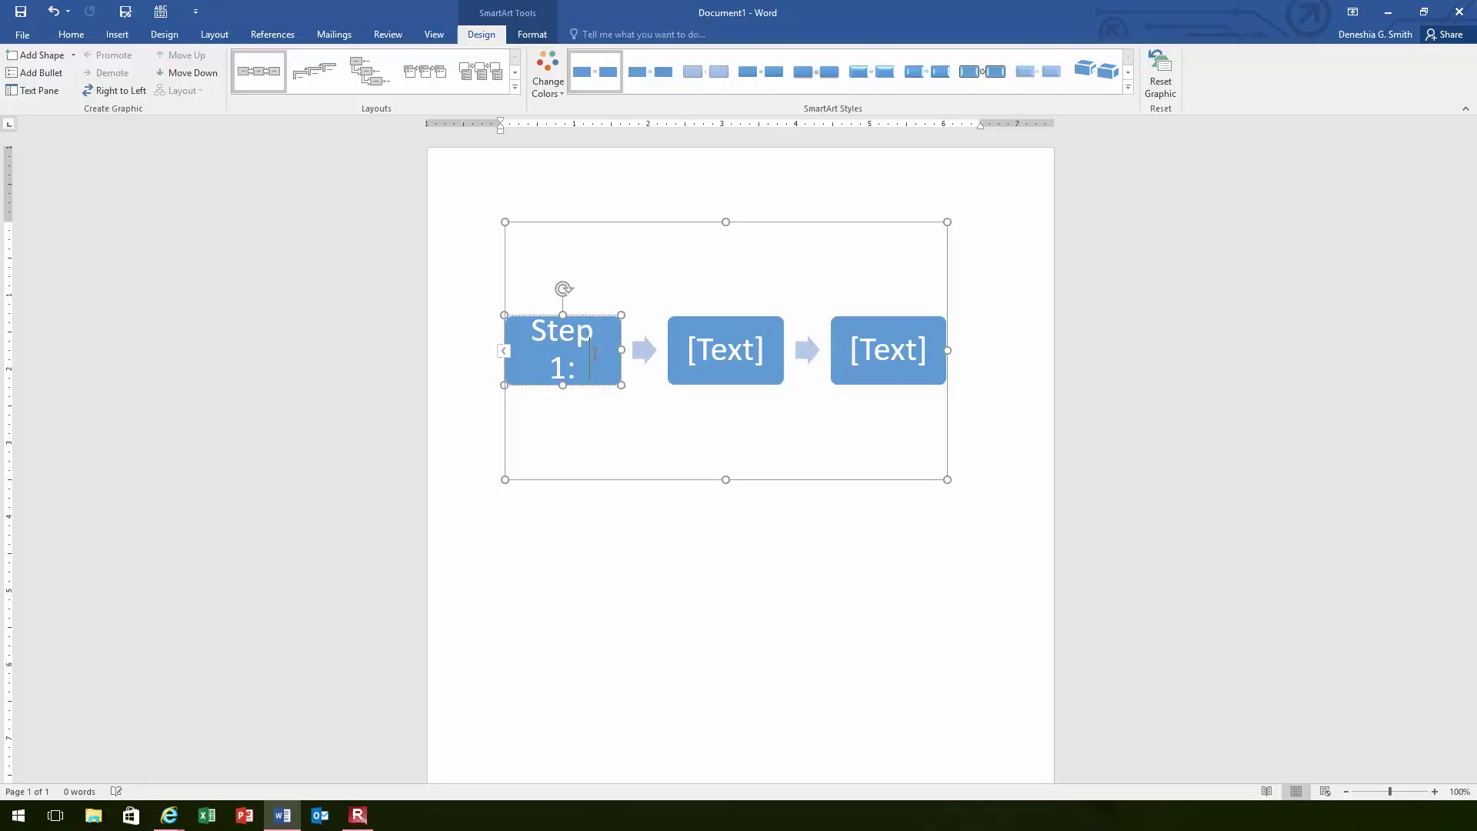
text( alkdfjaljfakjfa;j;a)
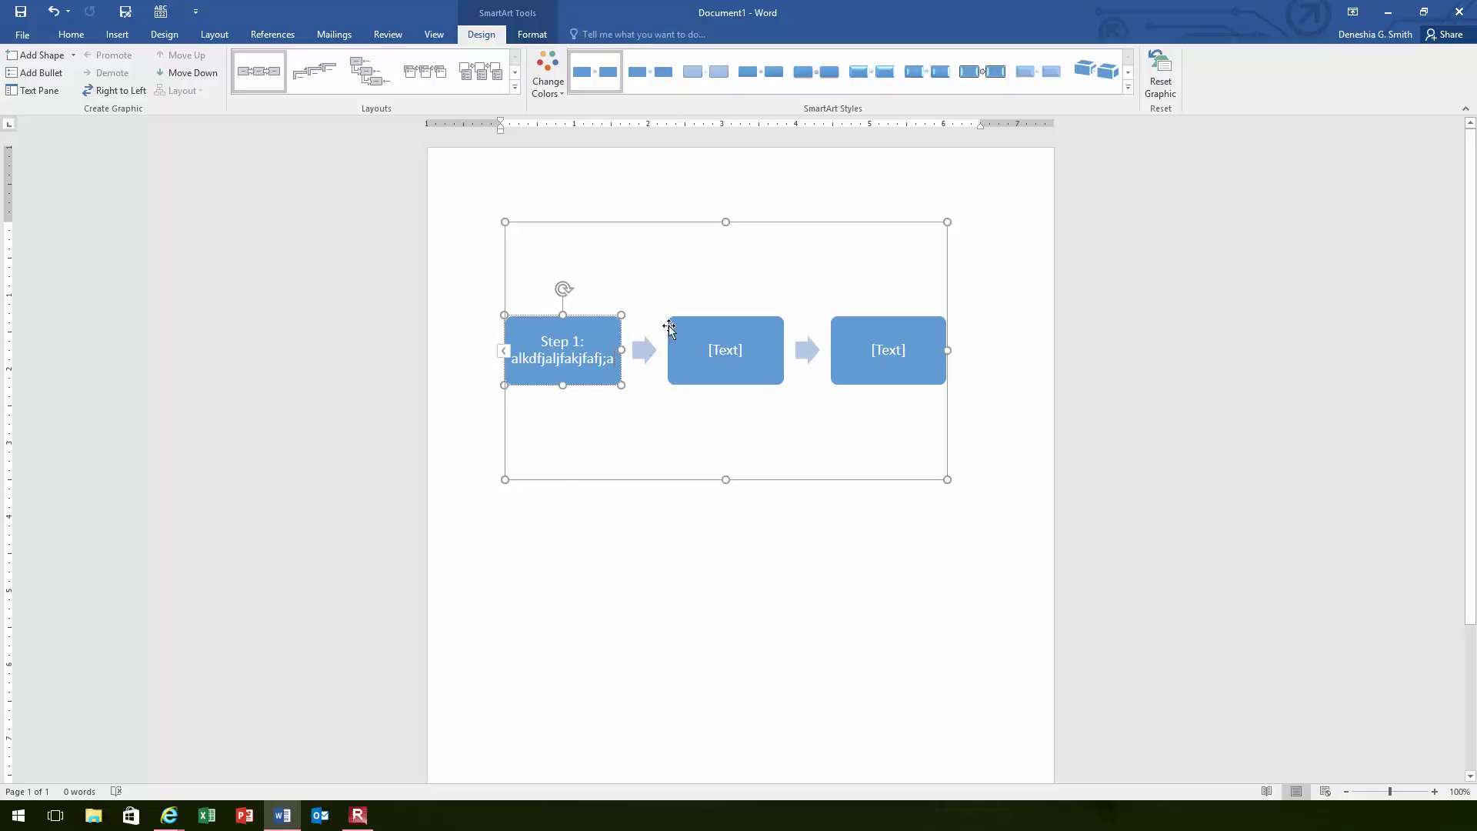
- Select the whole Basic Process diagram and delete it, leaving the page blank
click(723, 351)
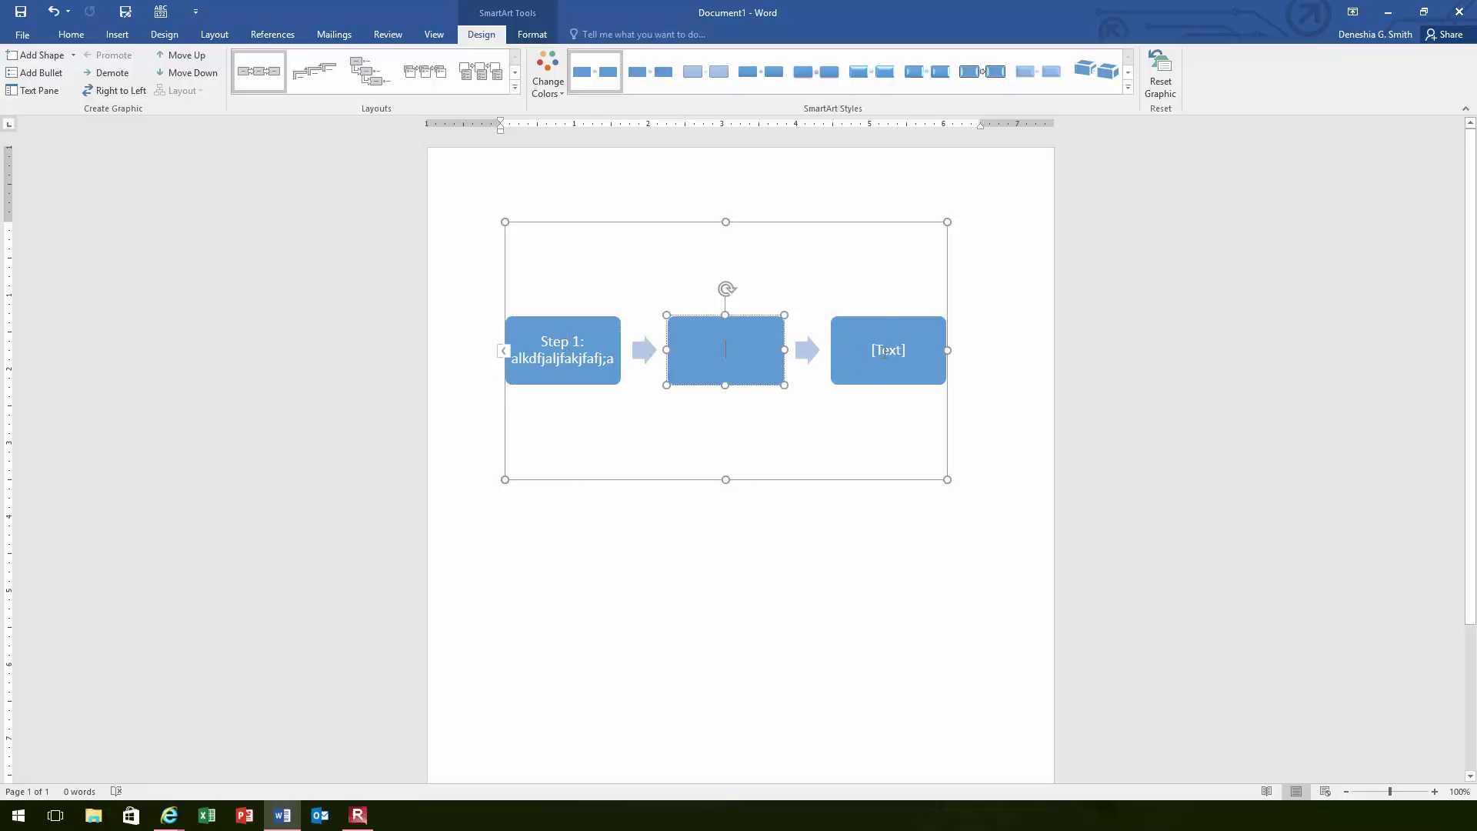
click(856, 354)
click(743, 565)
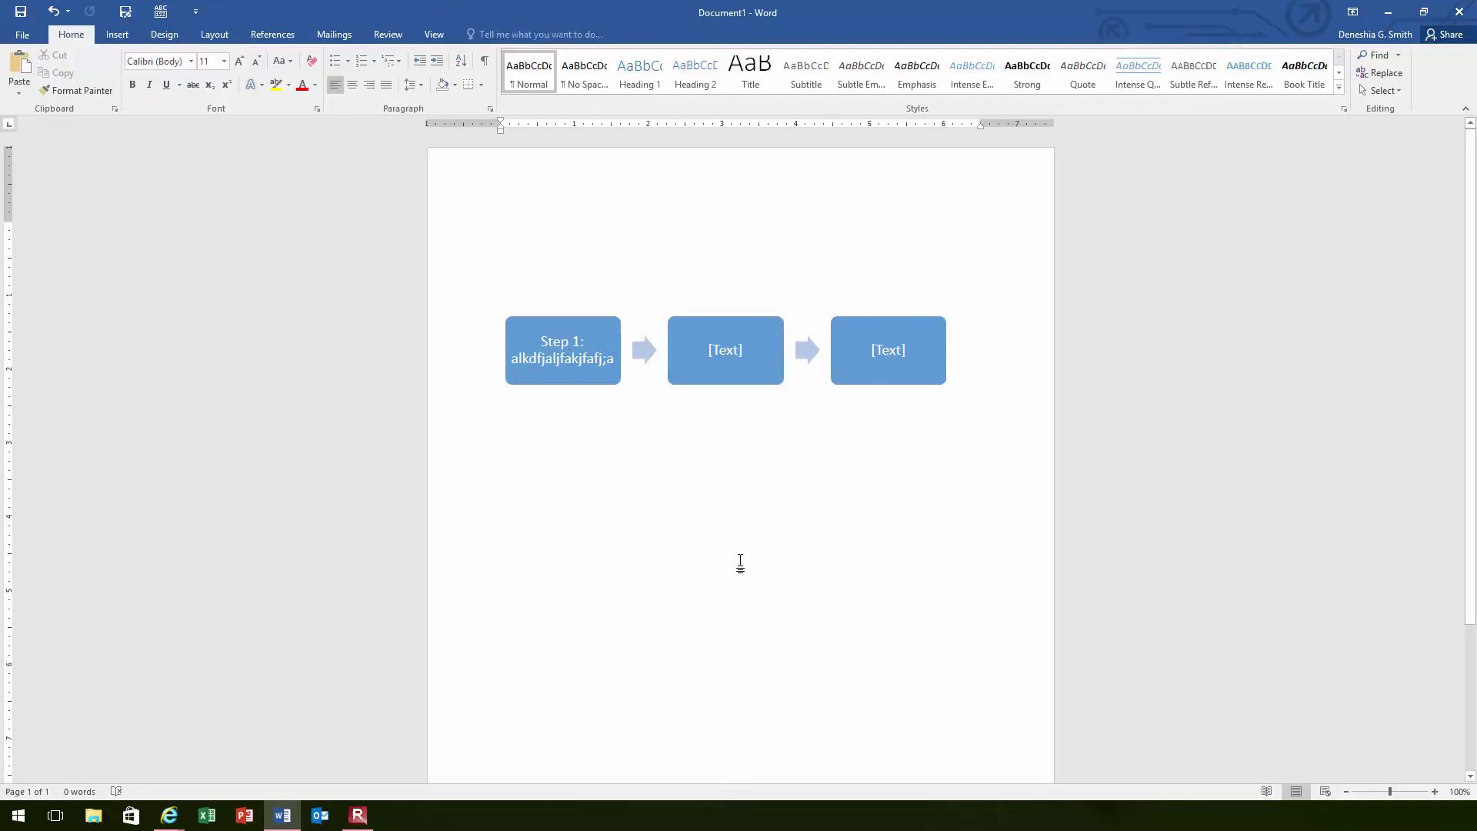
click(791, 372)
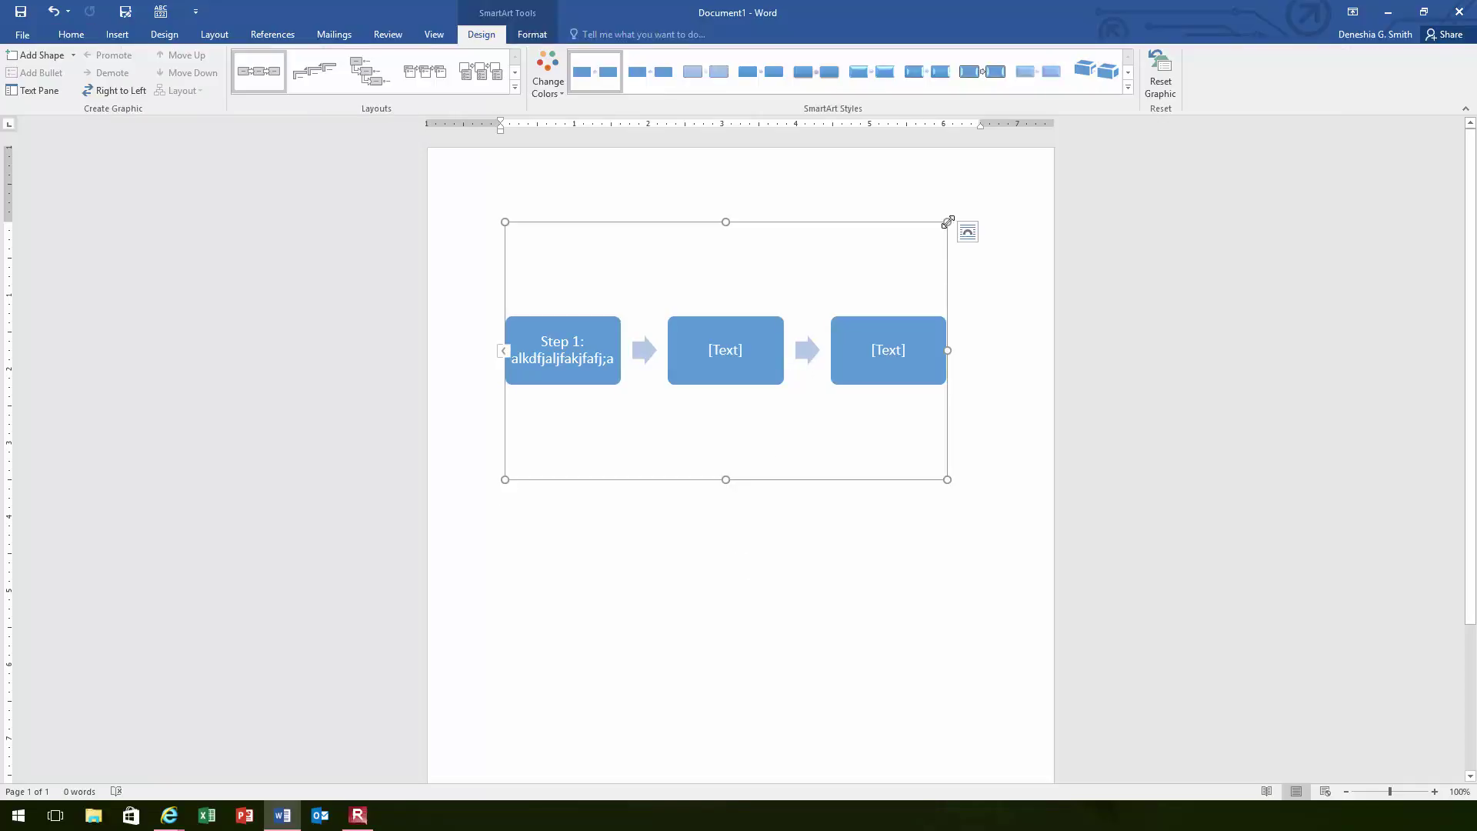
key(Delete)
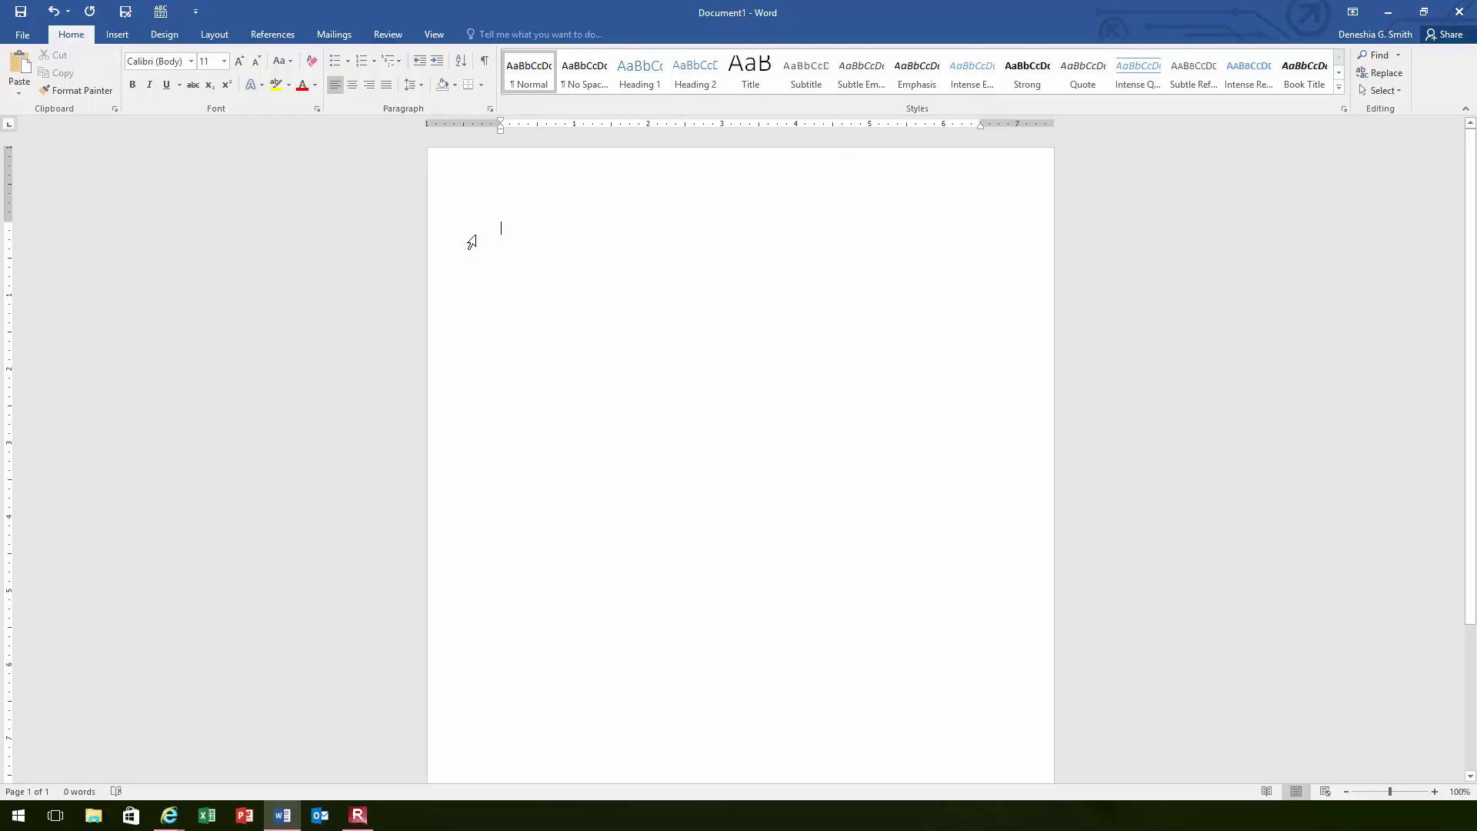
- Paste the heading 'How to Scramble Eggs' and add a Simple Text Box moved left beneath it
text(How to Scramble Eggs)
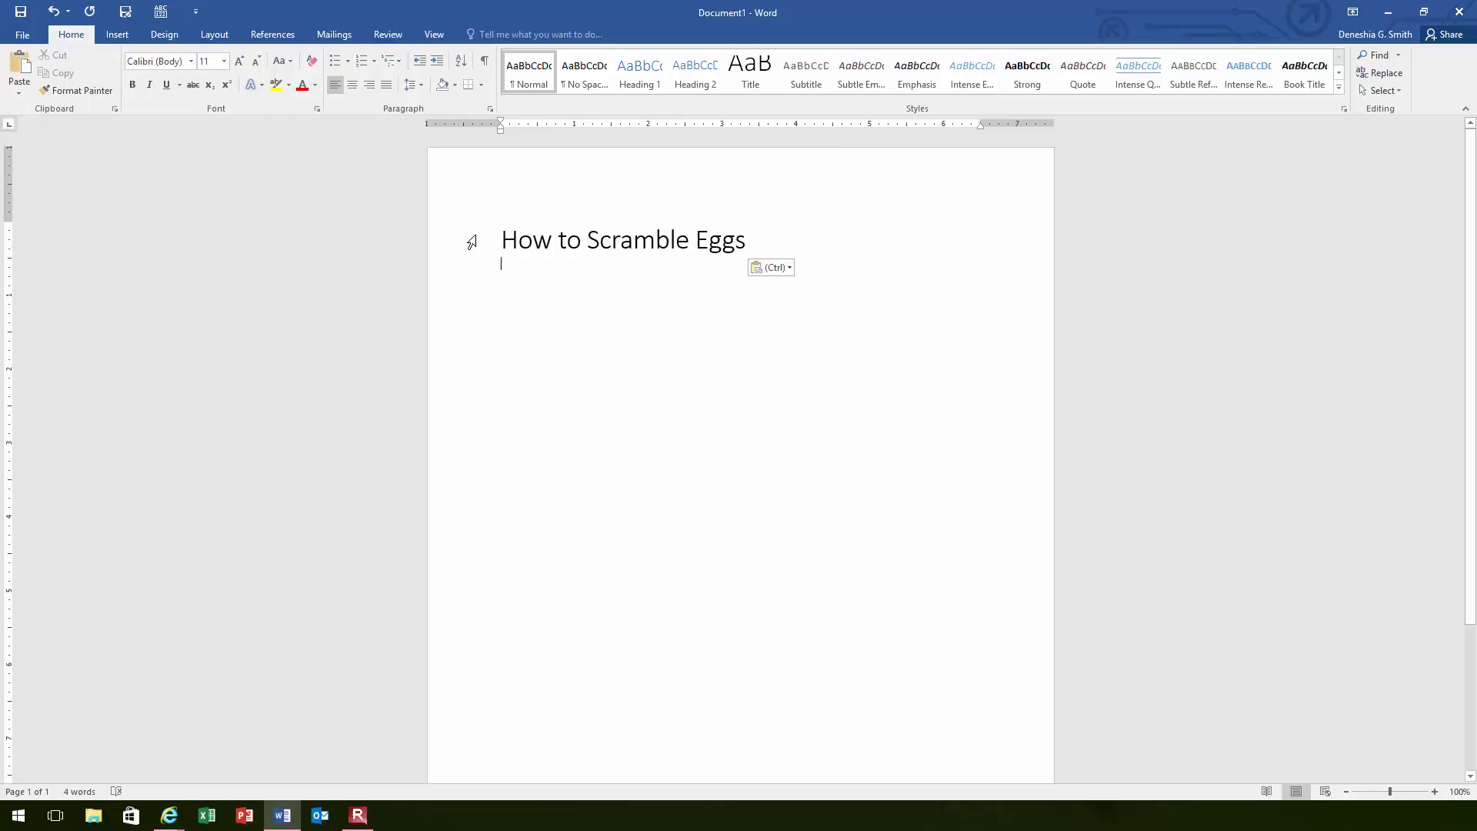
click(118, 35)
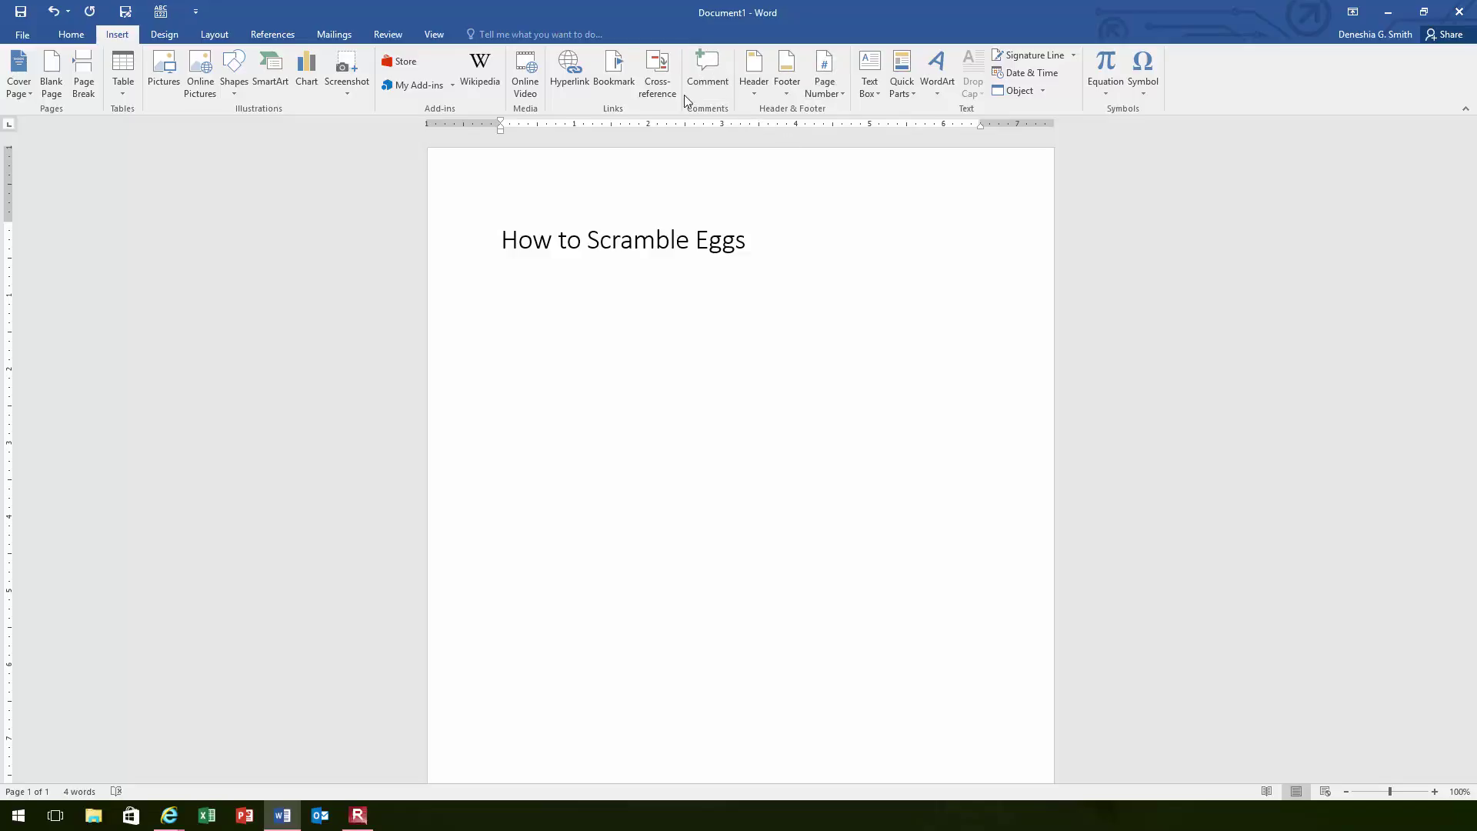
click(876, 76)
click(906, 157)
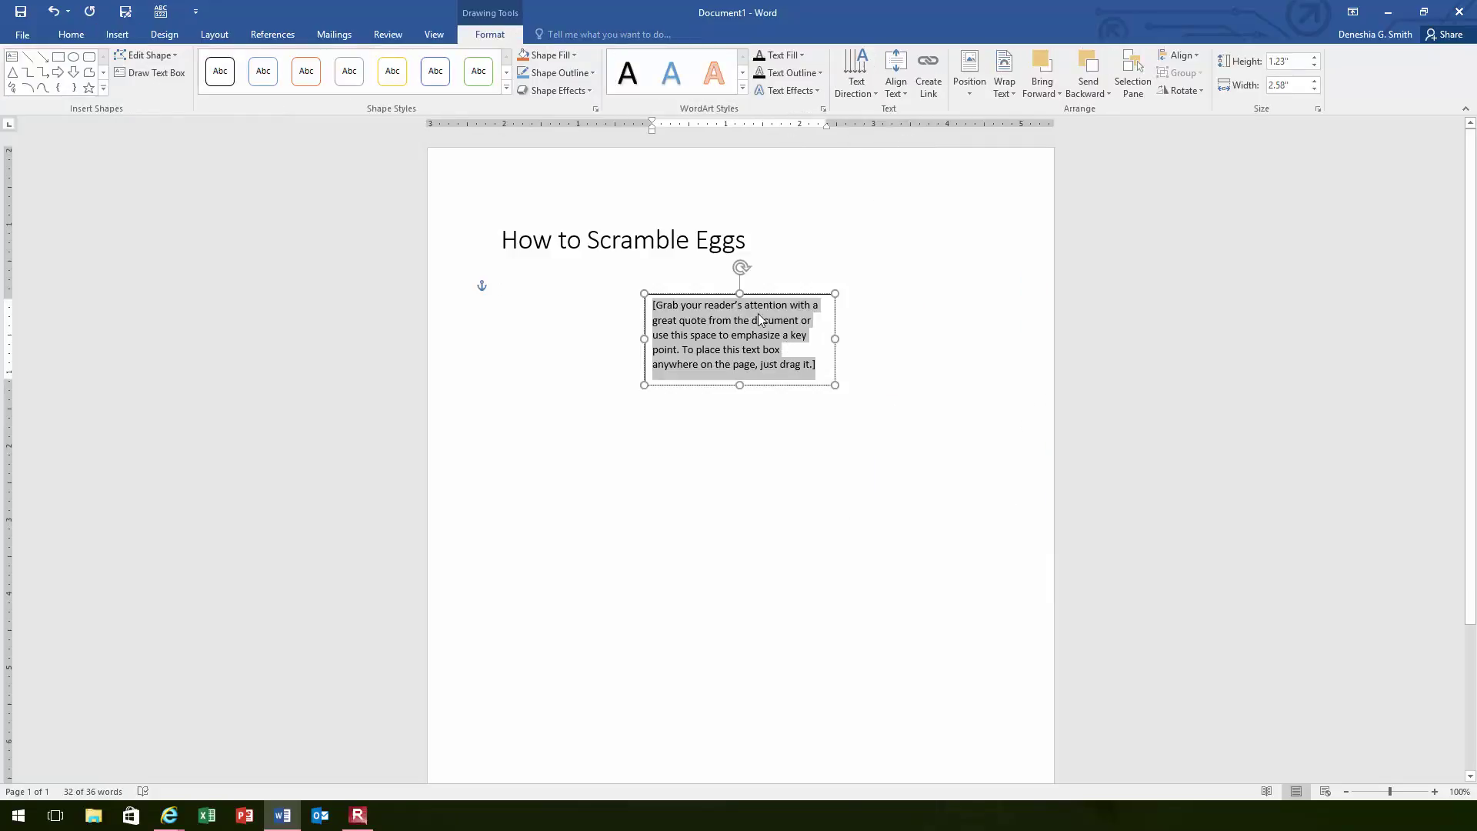
drag(762, 291, 589, 293)
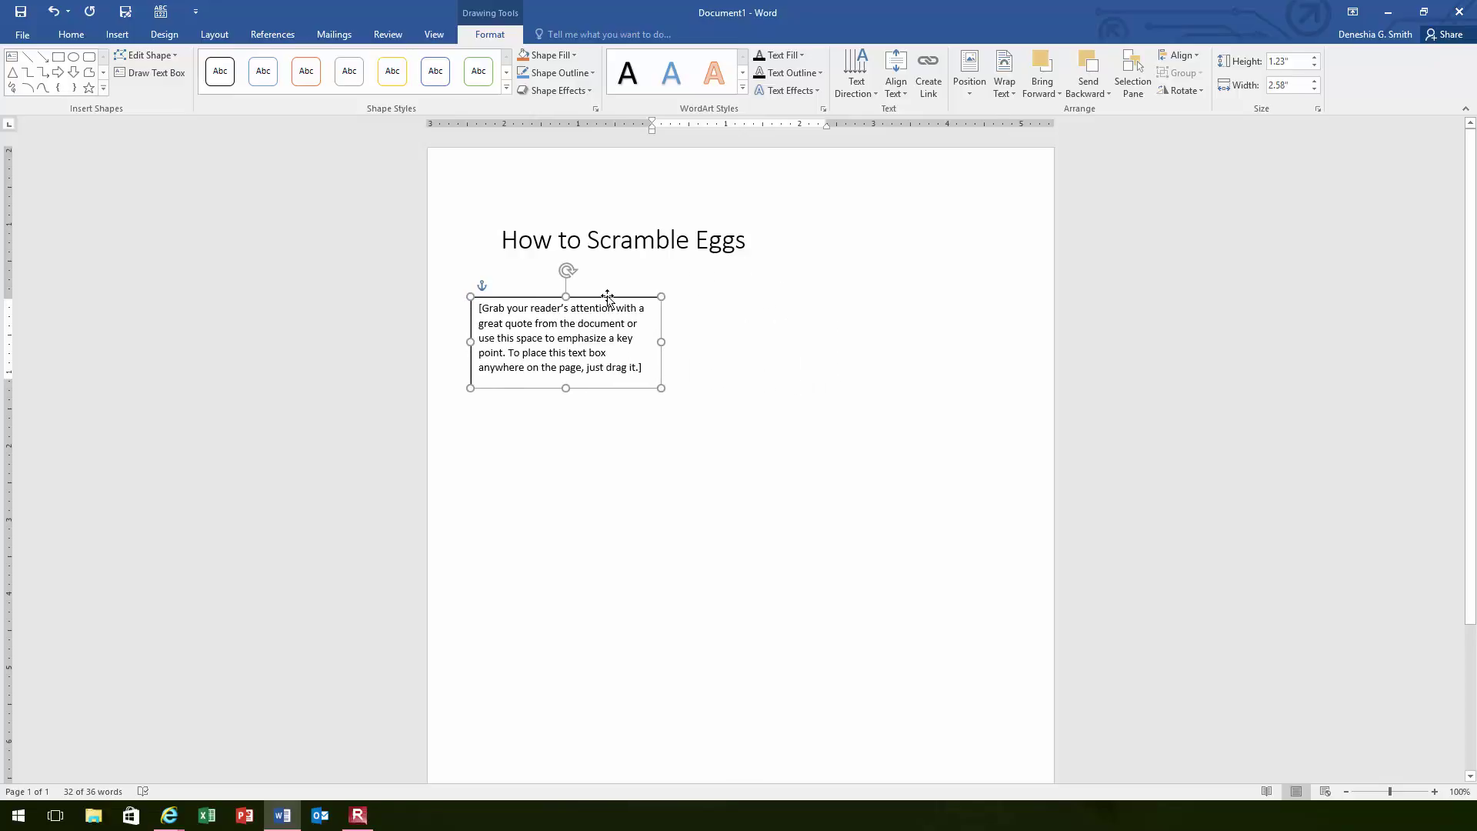
- Deselect the text box and start a new line below it
click(529, 332)
click(528, 443)
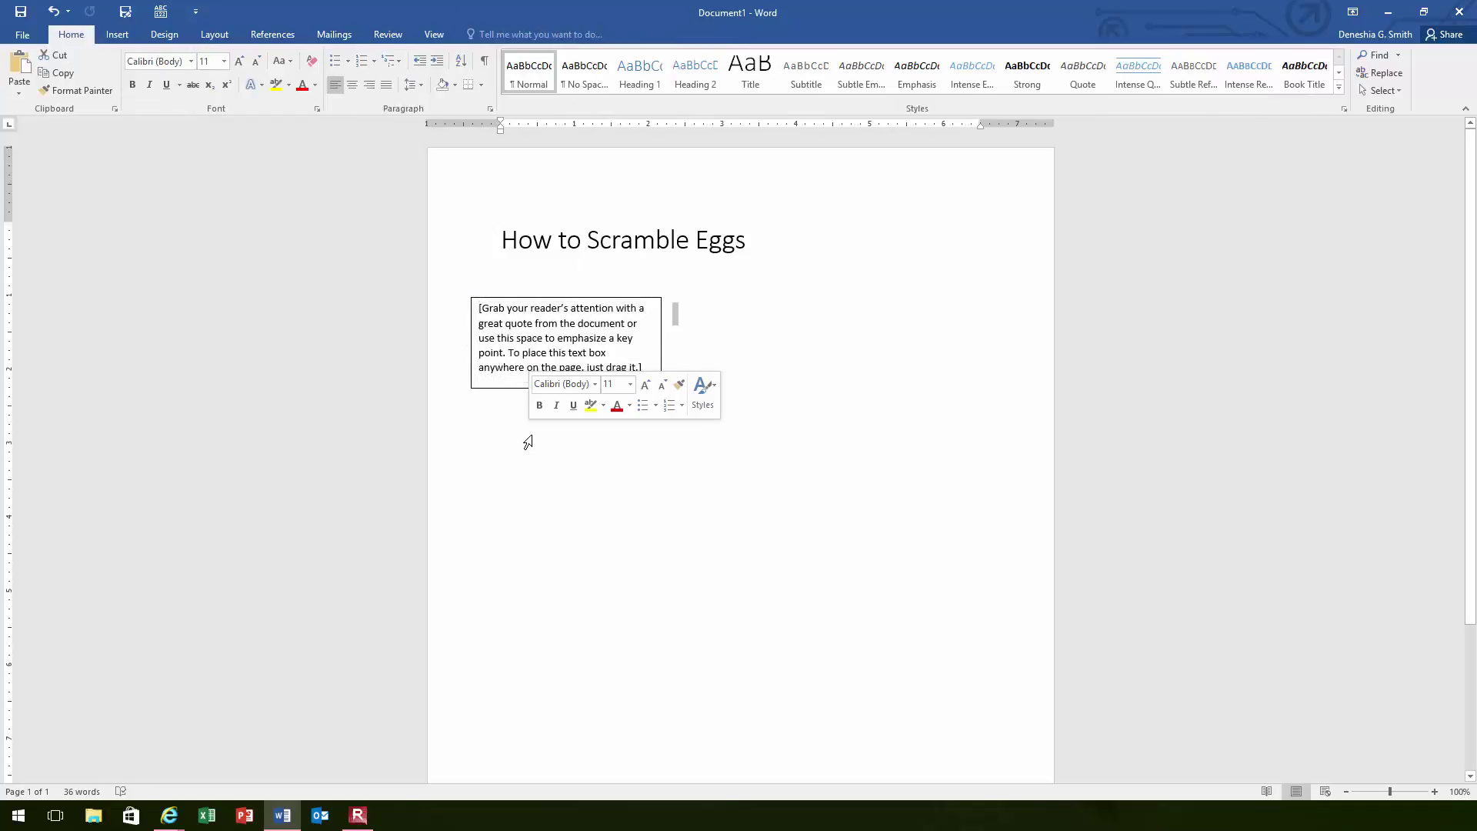
click(685, 369)
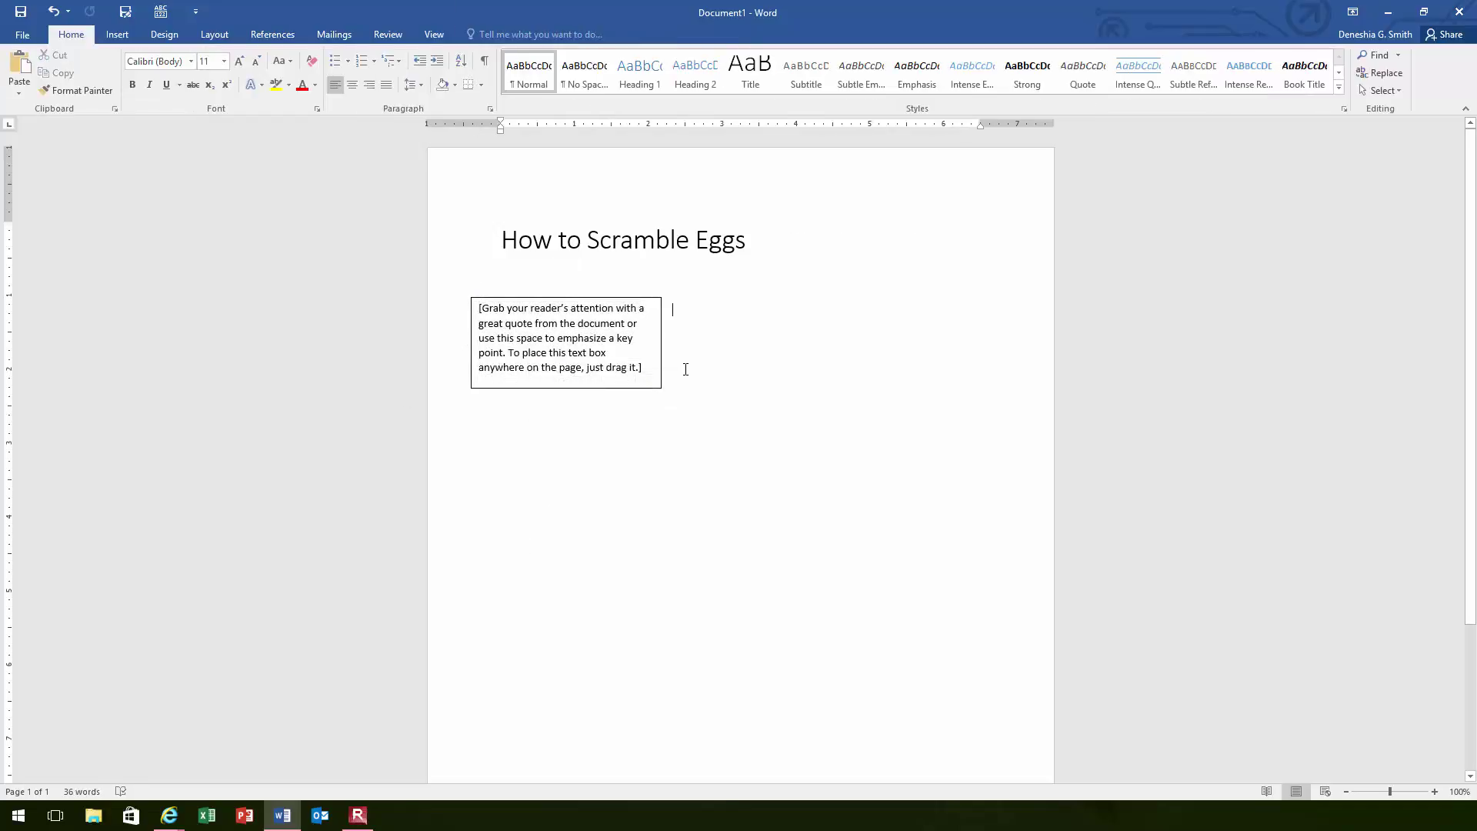
key(Return)
key(Return)
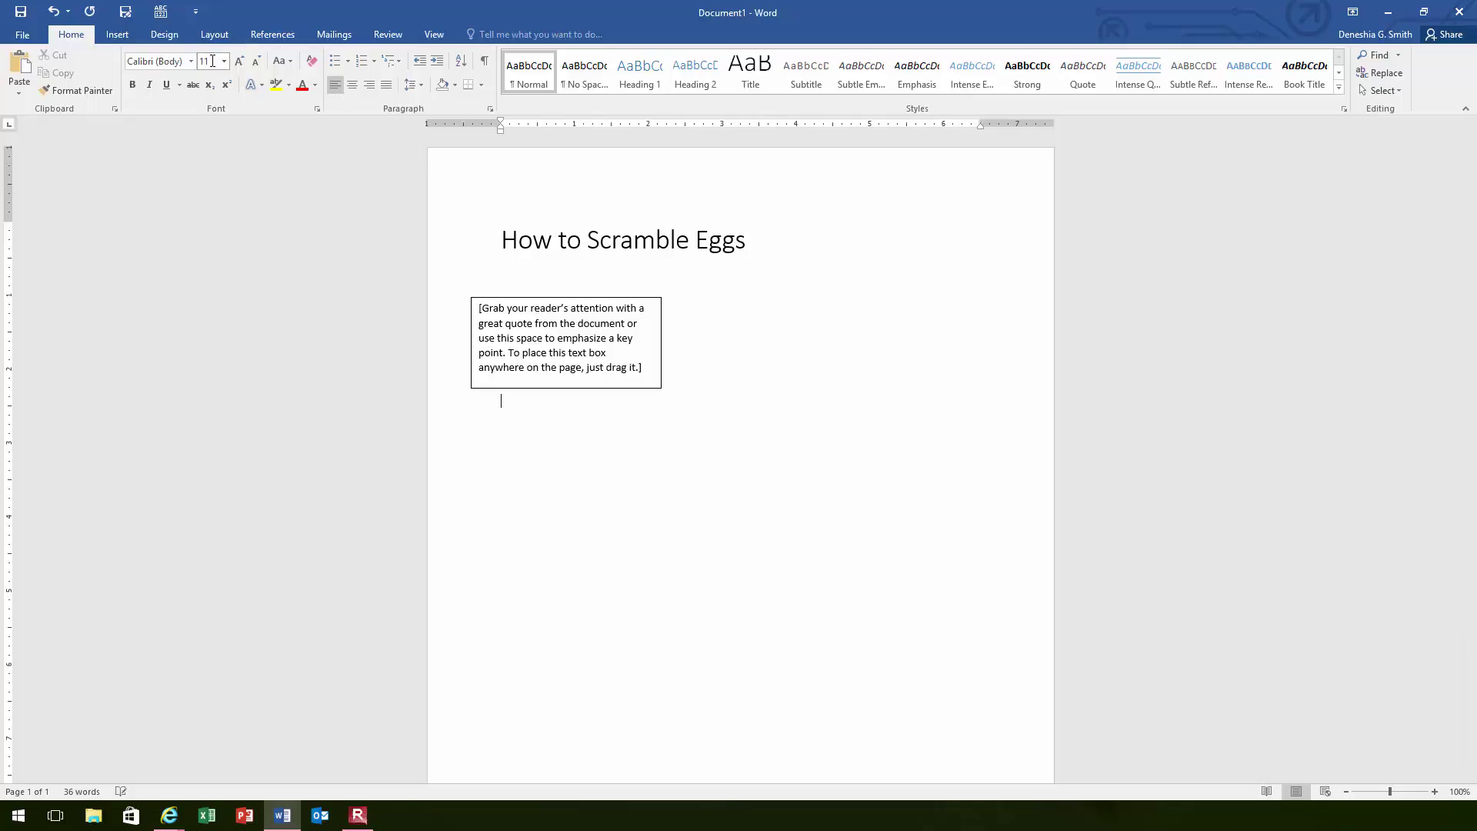
- Draw a blue Down Arrow block shape just below the text box and nudge it into position
click(126, 38)
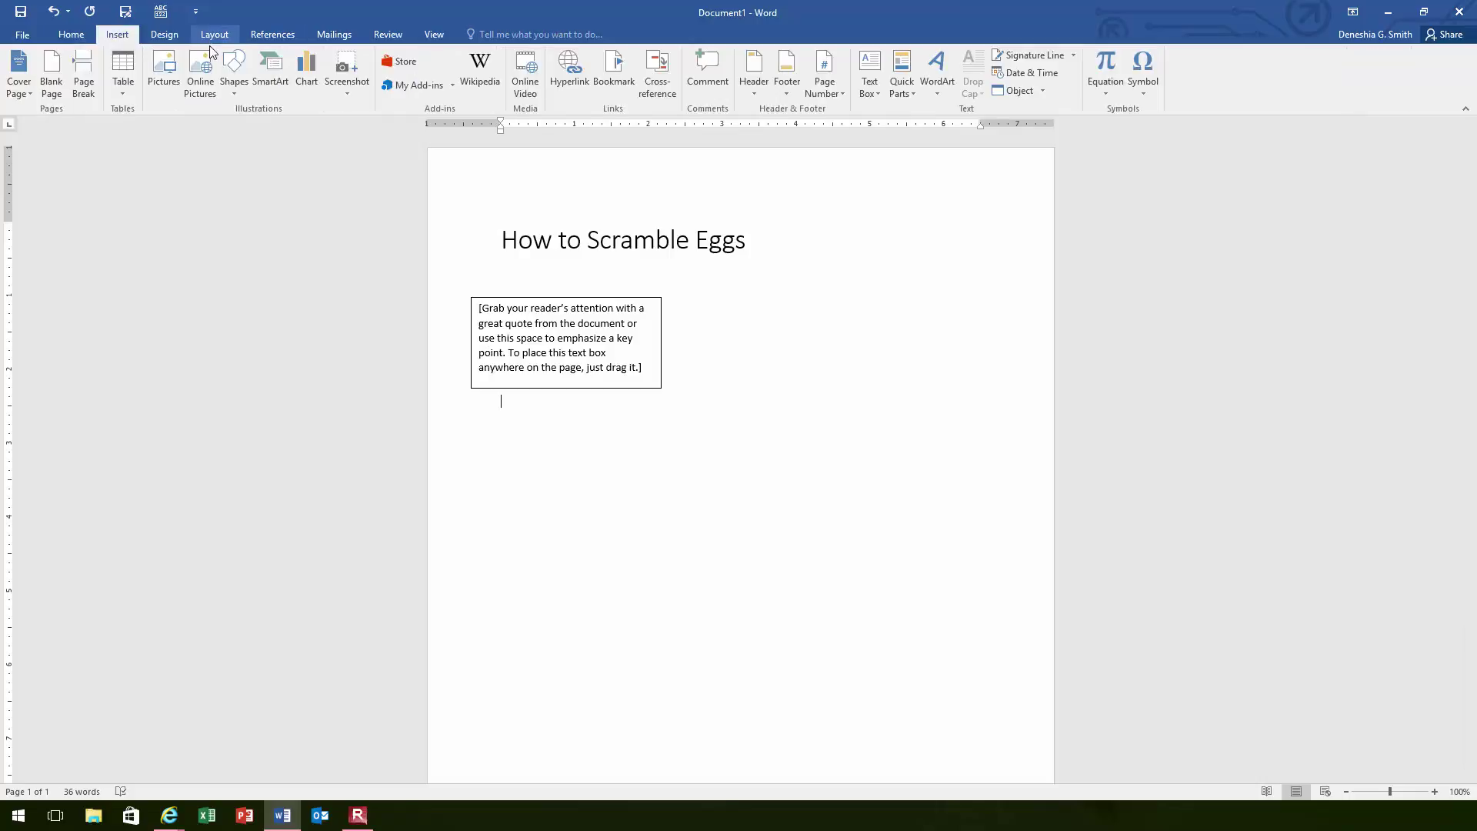
click(234, 77)
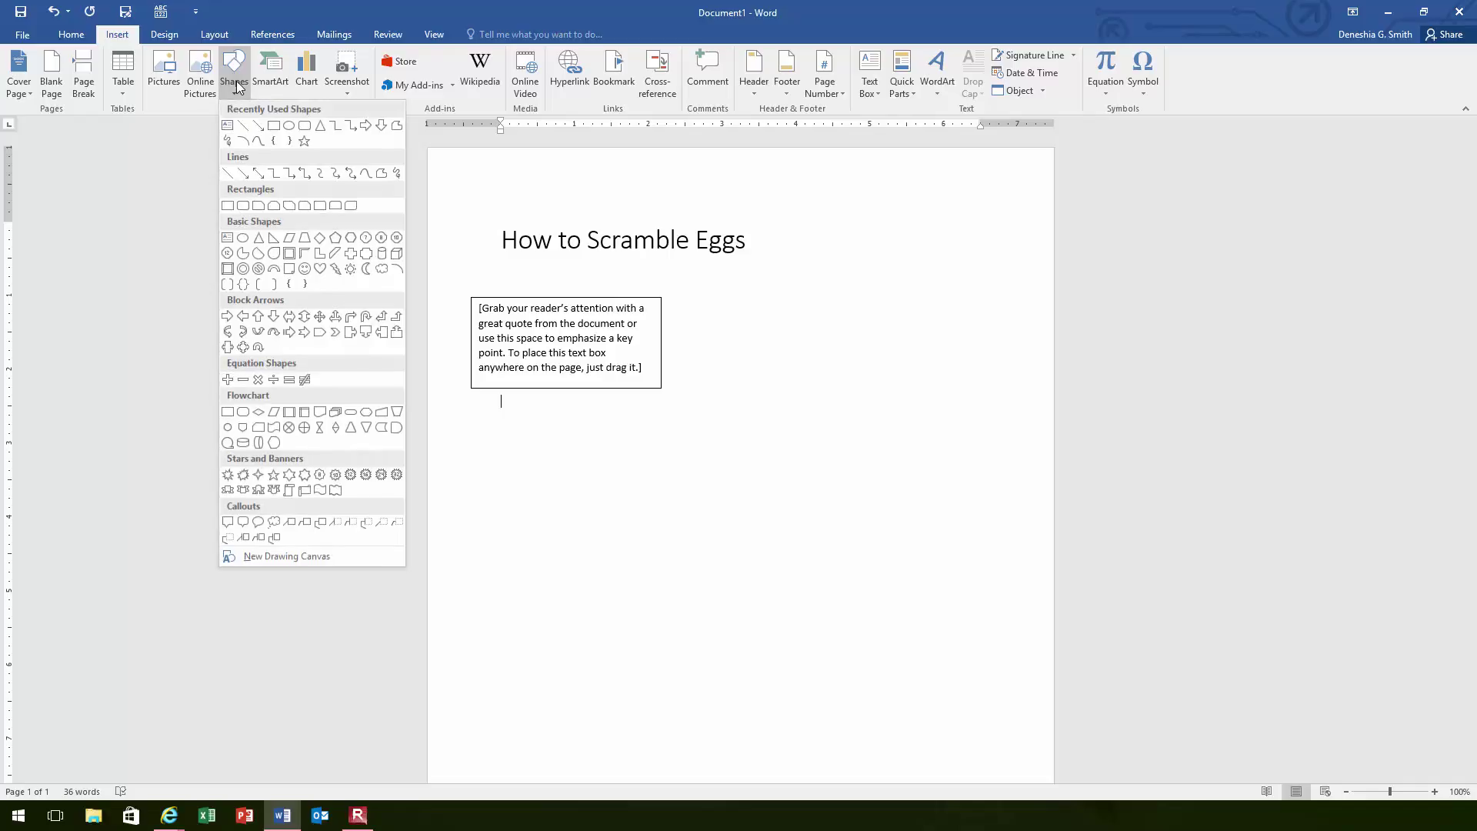
click(274, 319)
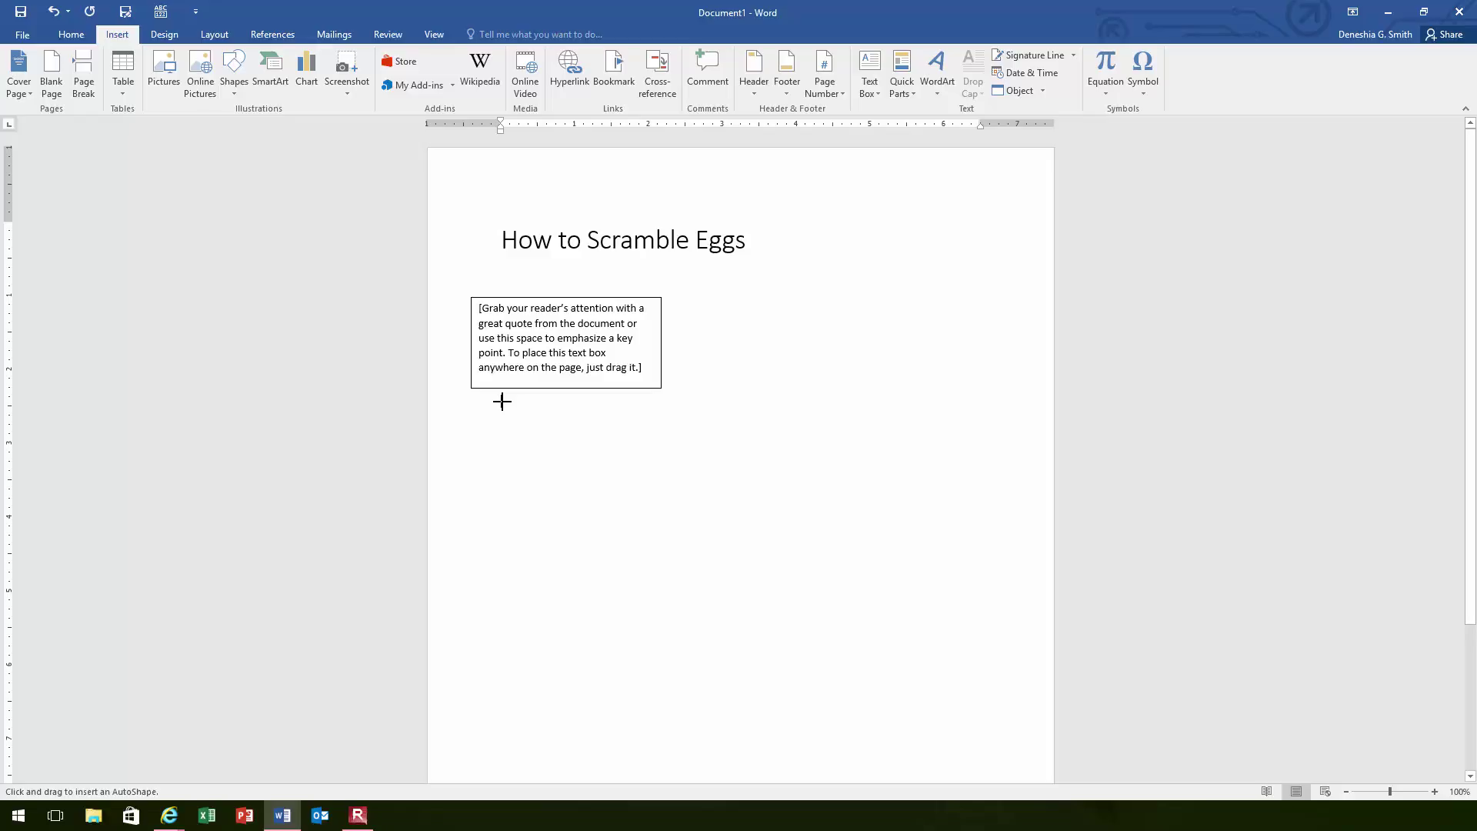
drag(502, 401, 563, 445)
click(553, 446)
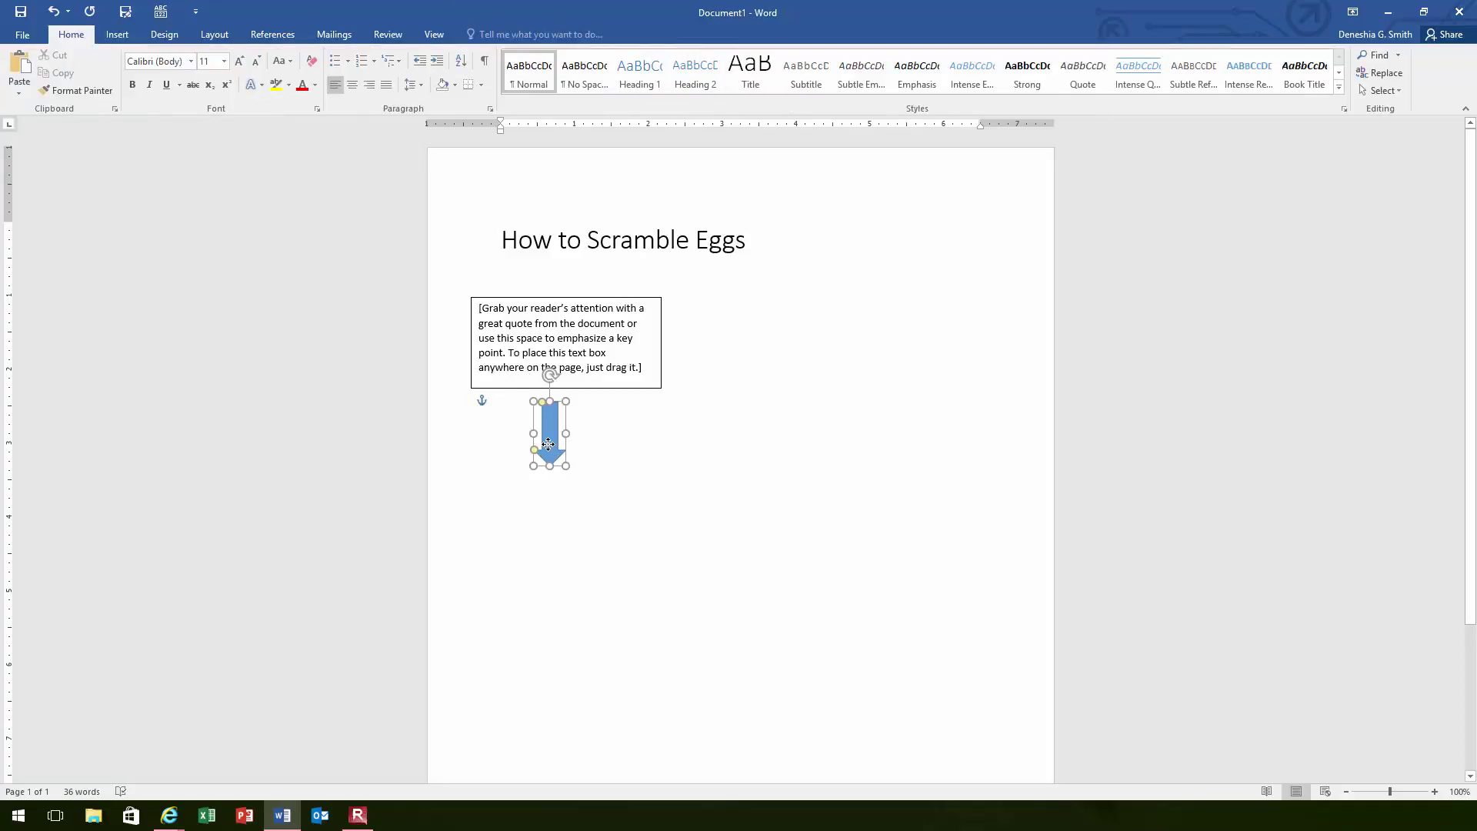
click(578, 483)
click(557, 456)
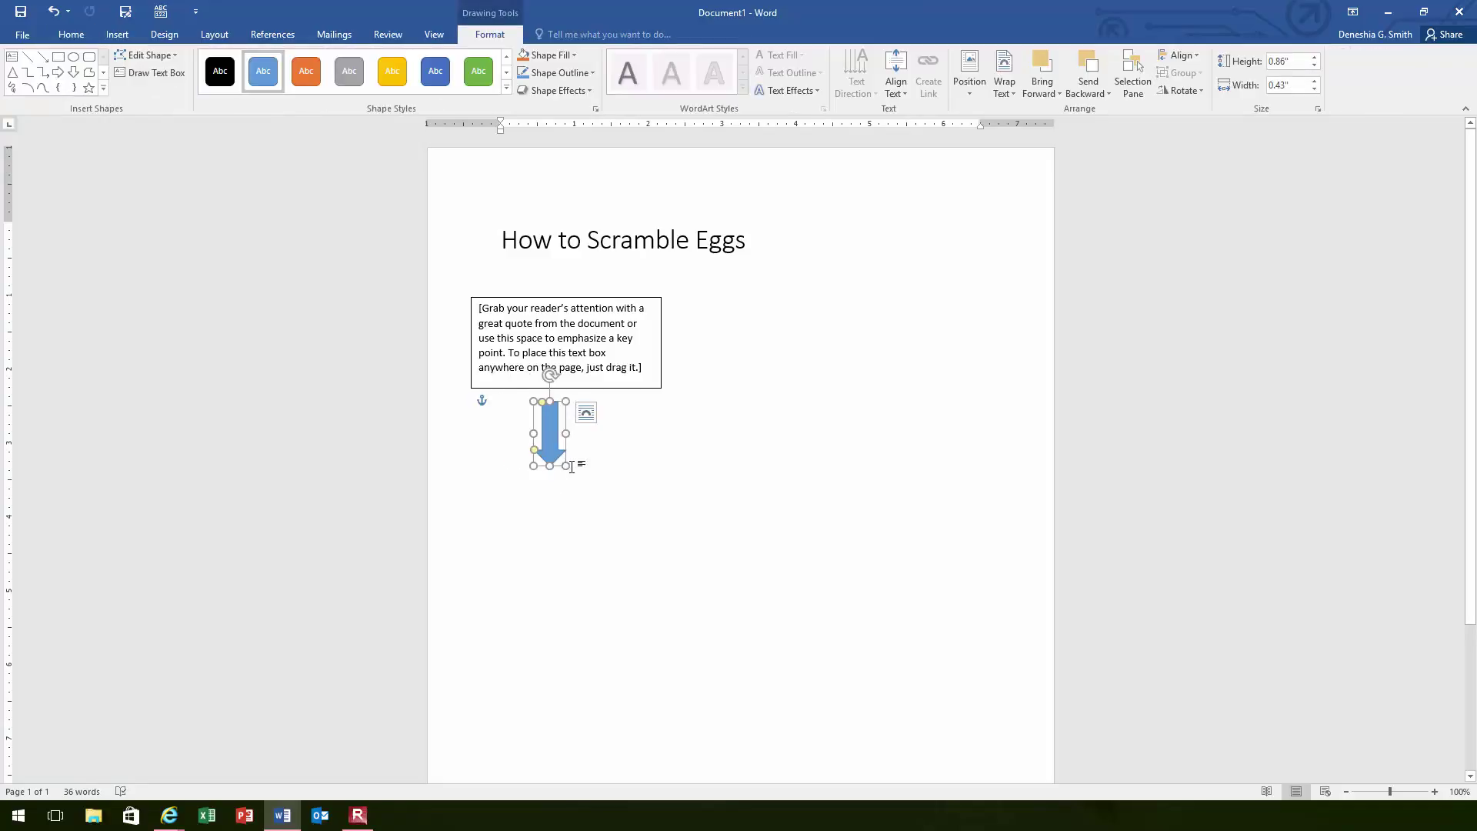
drag(567, 470, 569, 470)
- Insert a second Simple Text Box and drag it below the blue down arrow
click(581, 466)
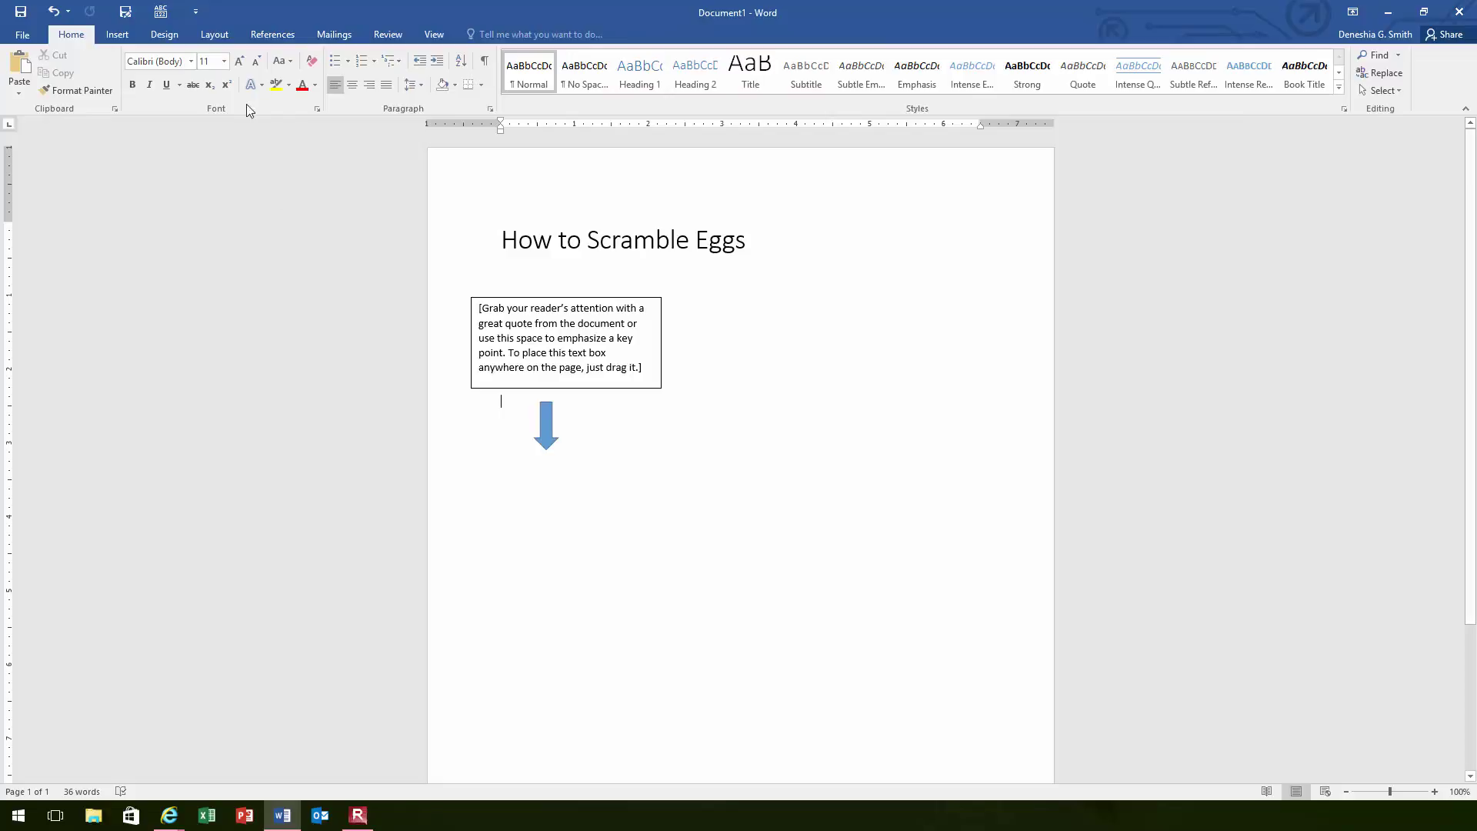
click(117, 35)
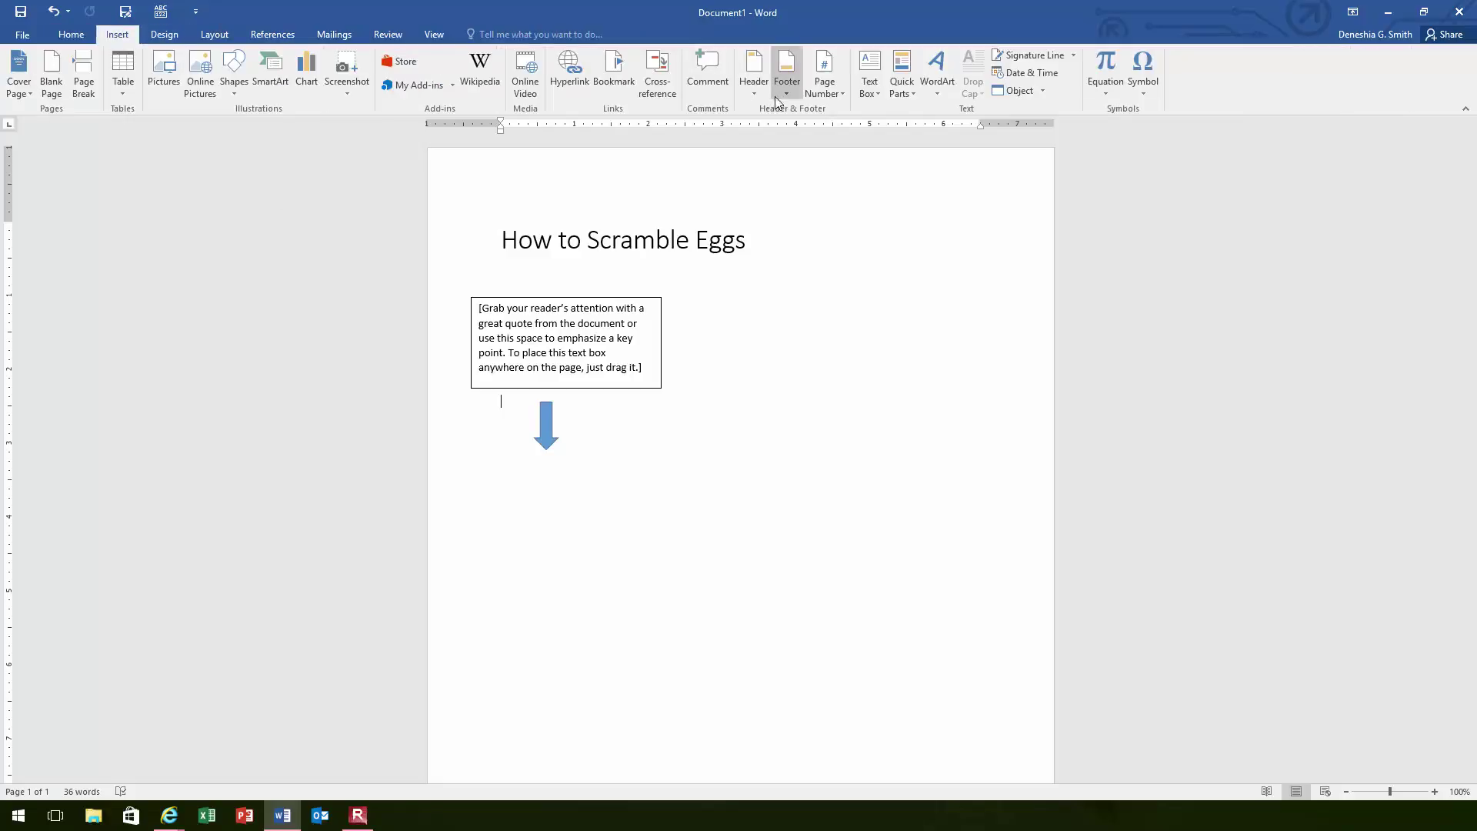
click(872, 73)
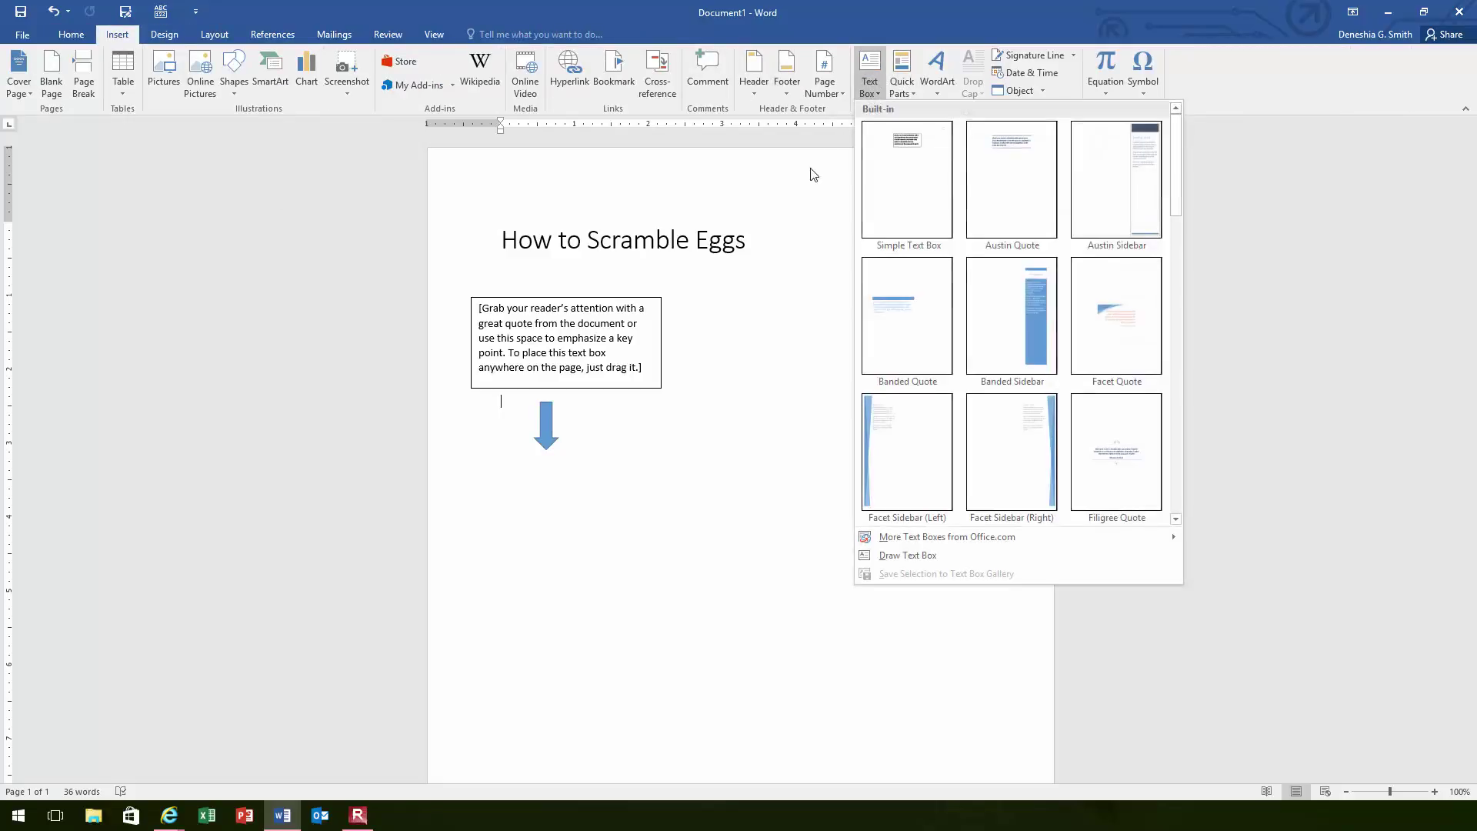
click(892, 150)
drag(724, 411, 564, 476)
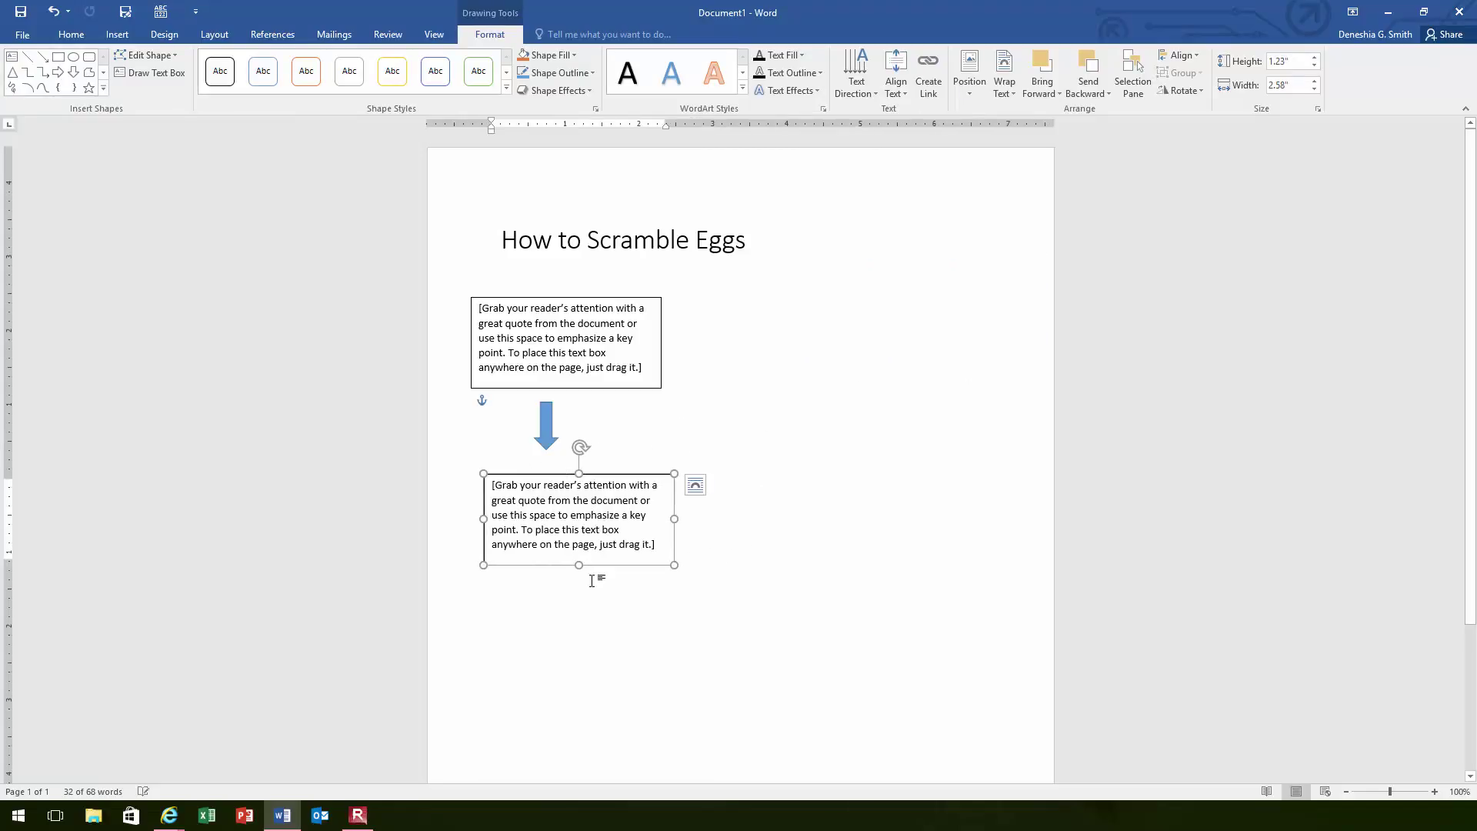
click(567, 650)
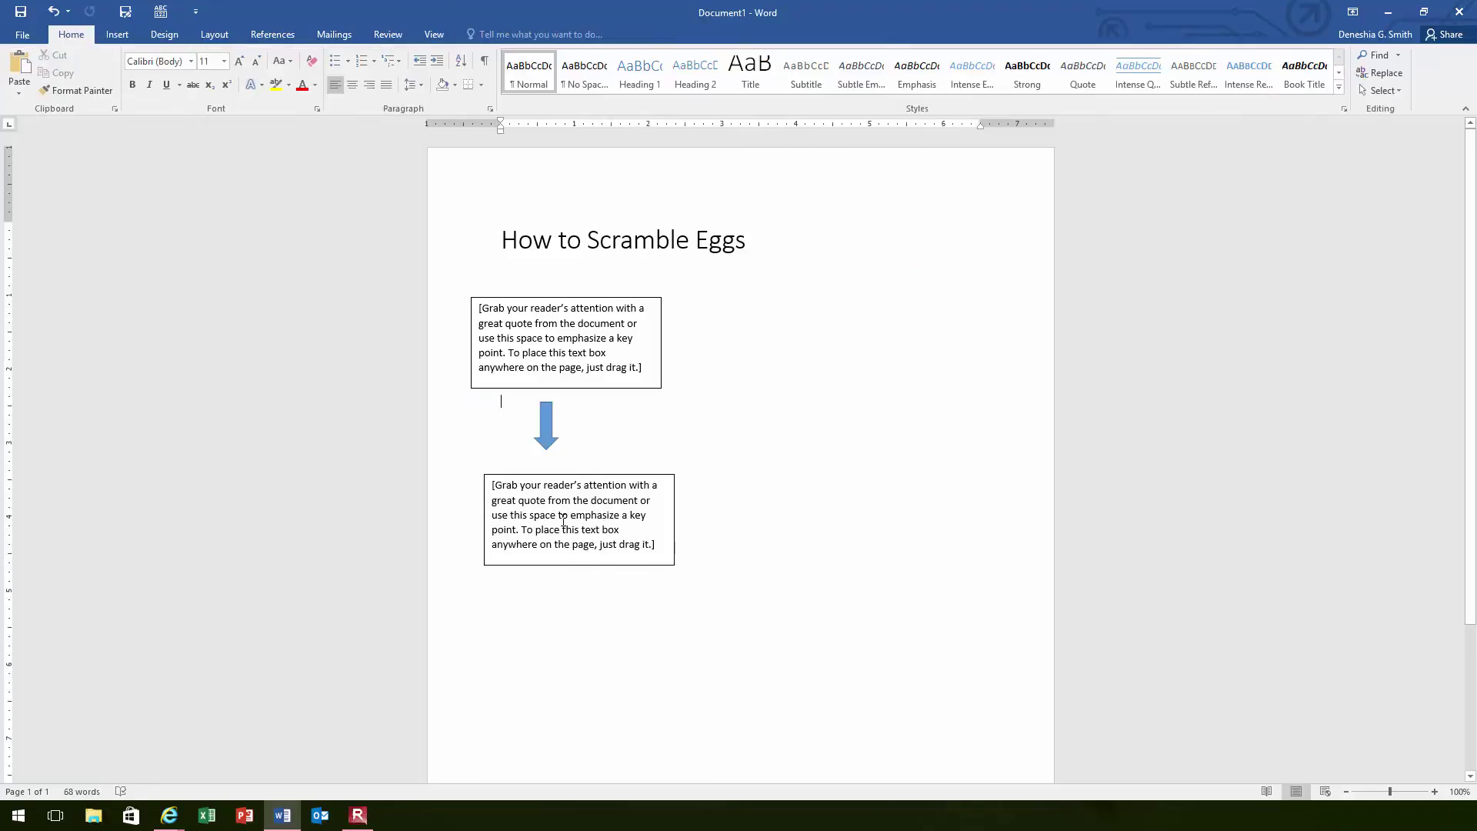
click(545, 427)
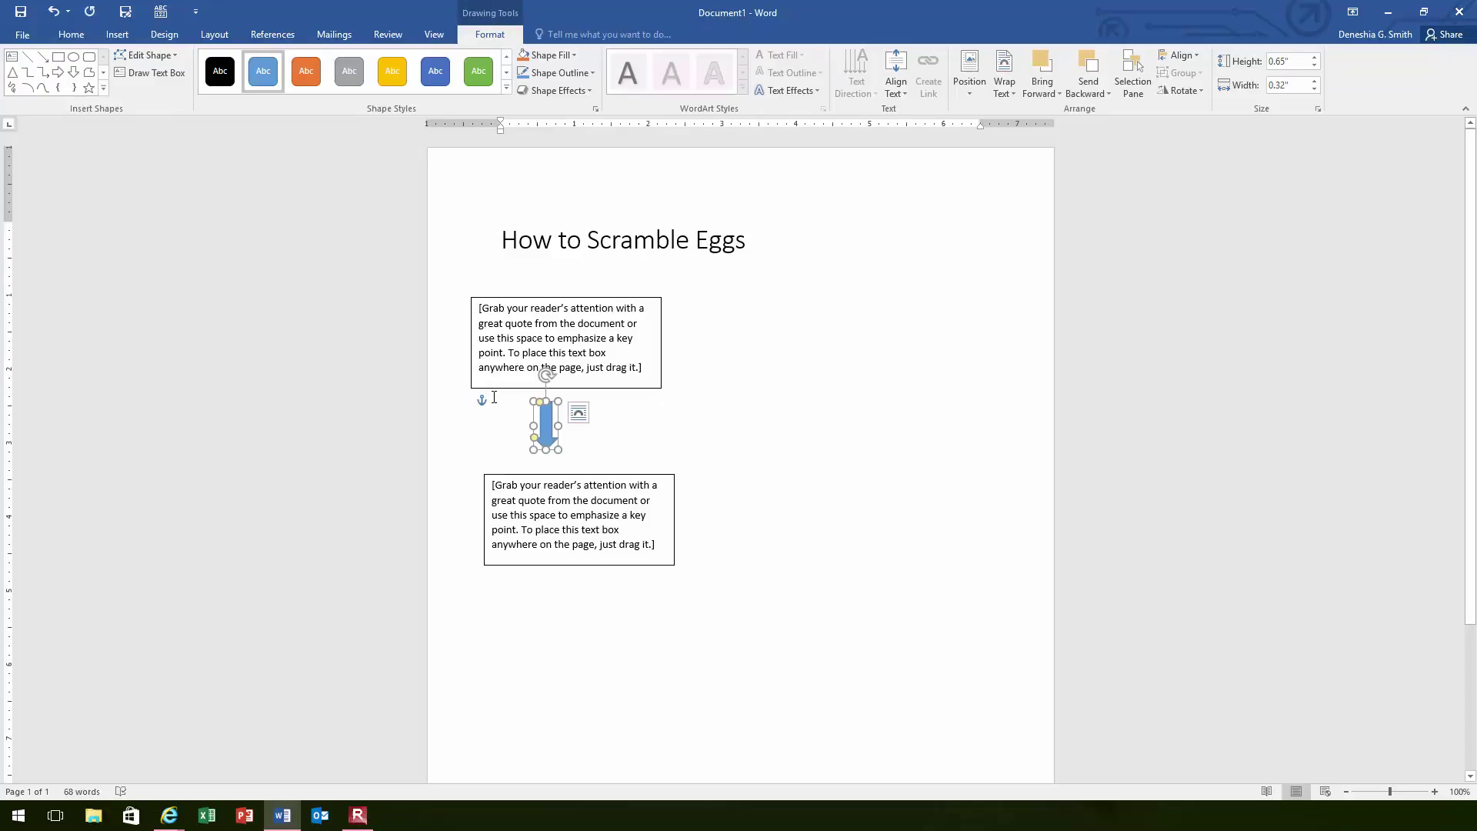
click(613, 627)
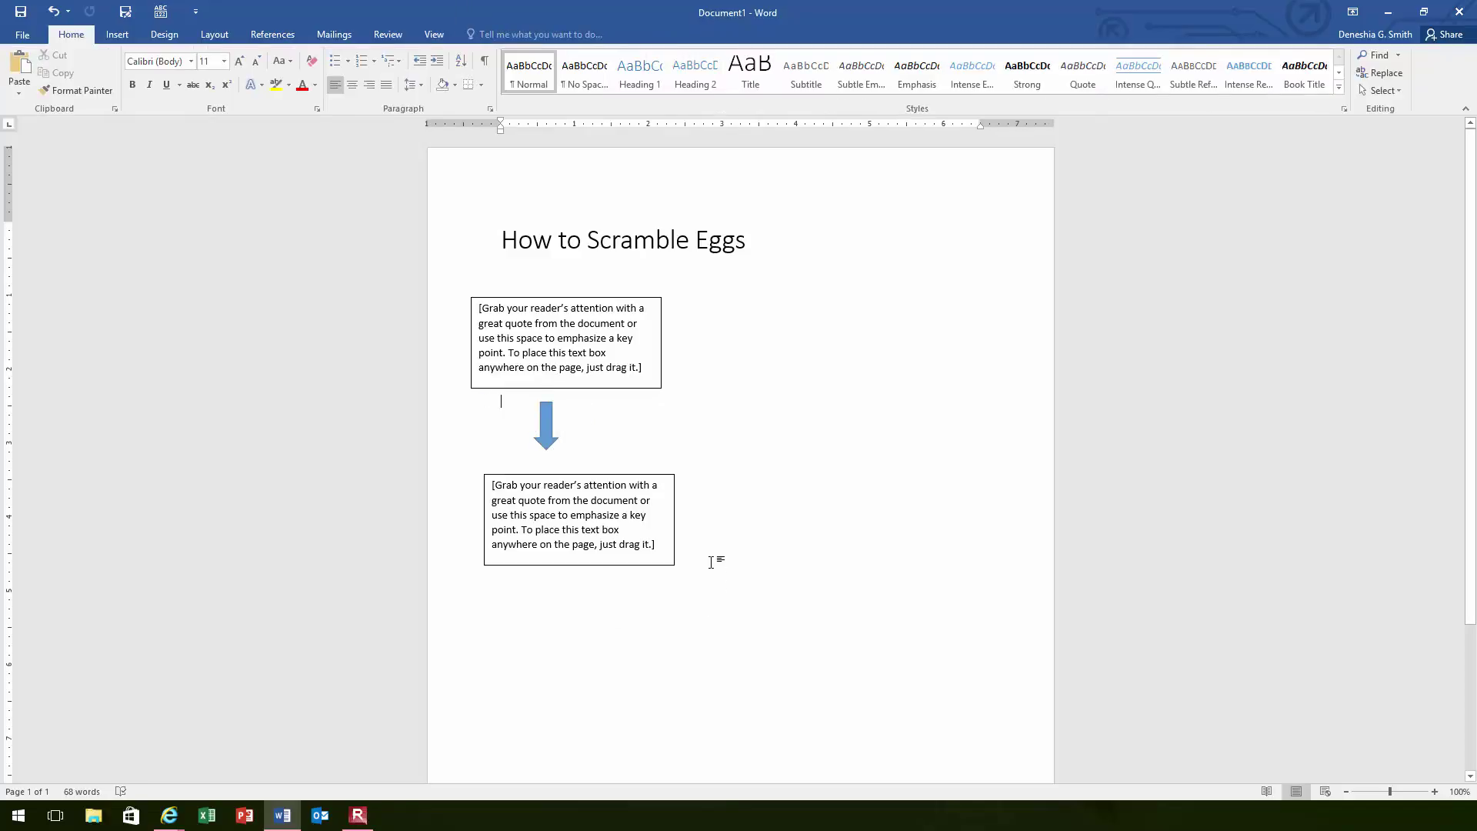